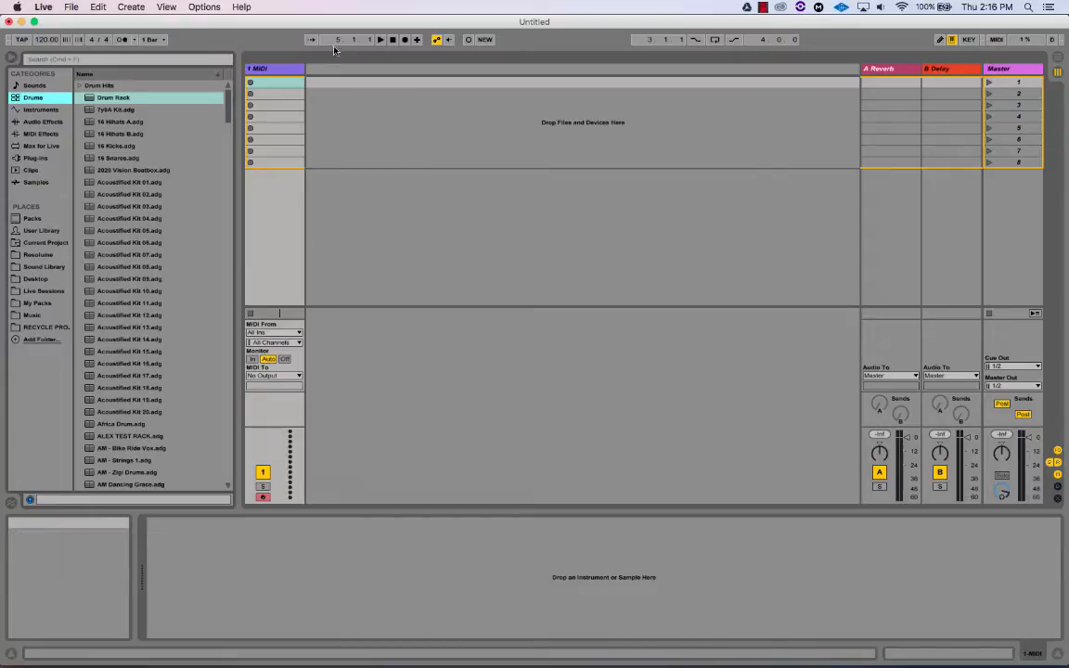
Step: Load an empty Drum Rack from the Drums category onto the first MIDI track
{"action": "left_click", "coordinate": [114, 98]}
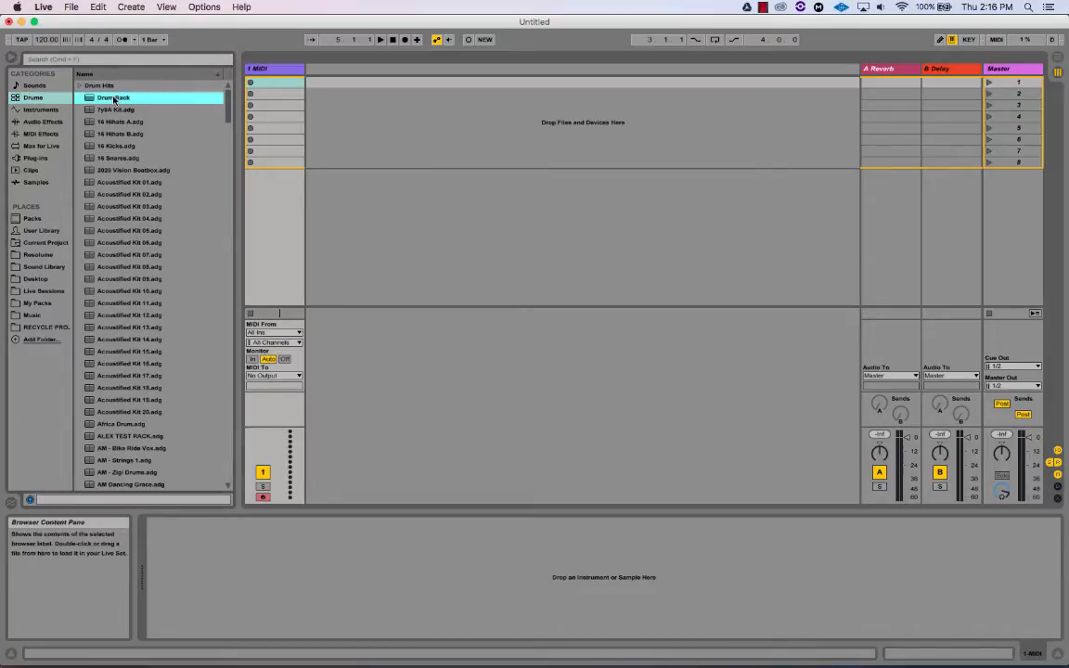
{"action": "left_click", "coordinate": [41, 109]}
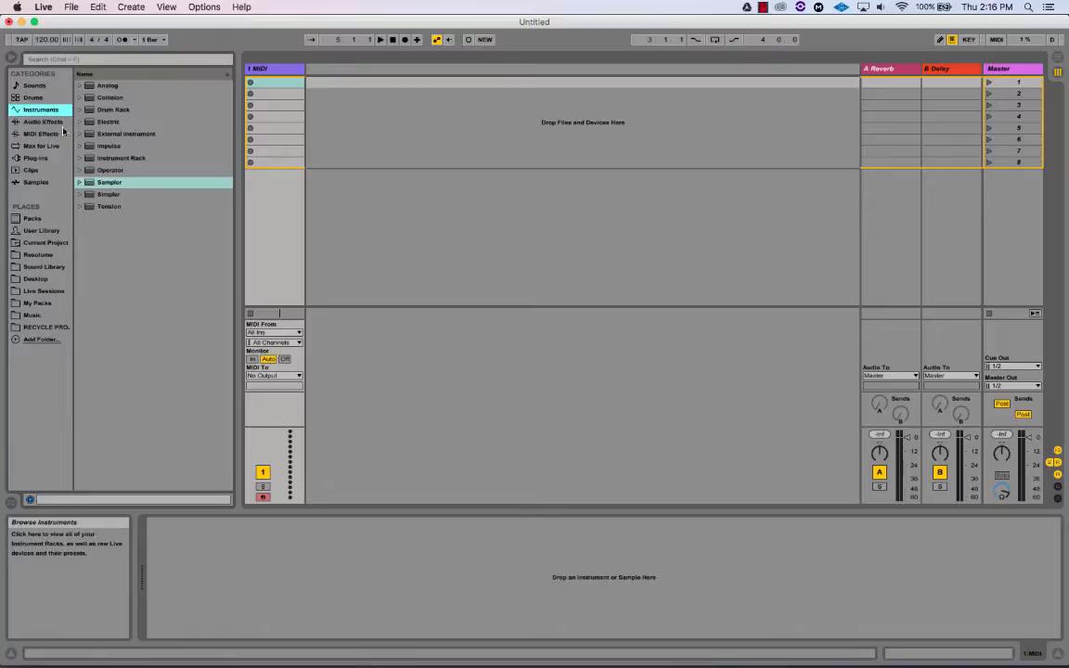
{"action": "left_click", "coordinate": [109, 194]}
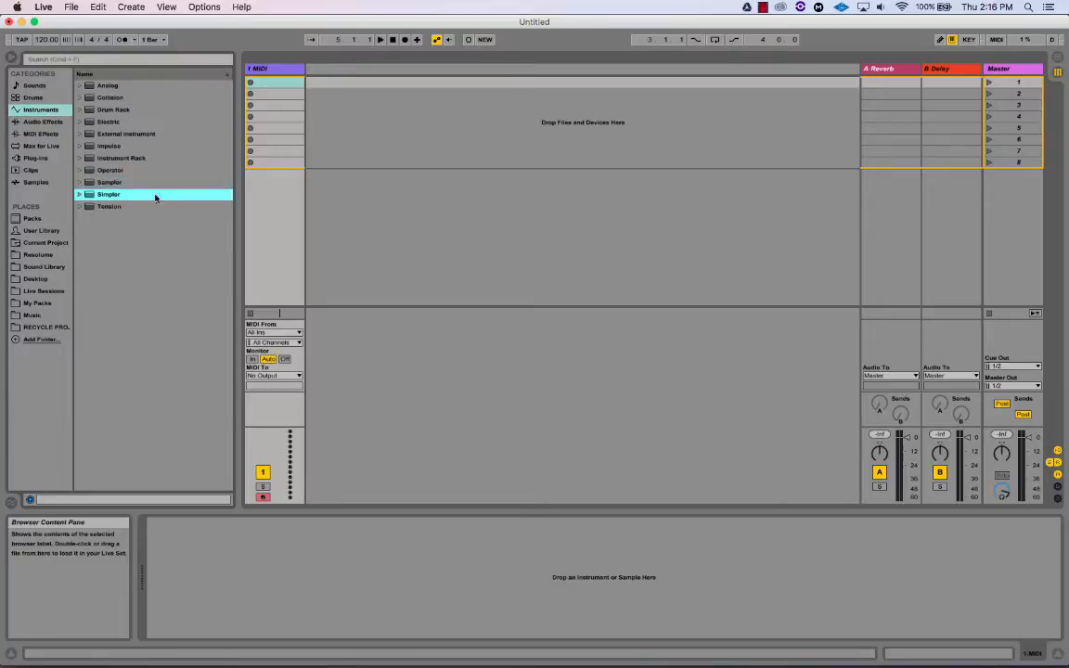
{"action": "left_click", "coordinate": [33, 98]}
{"action": "left_click", "coordinate": [100, 99]}
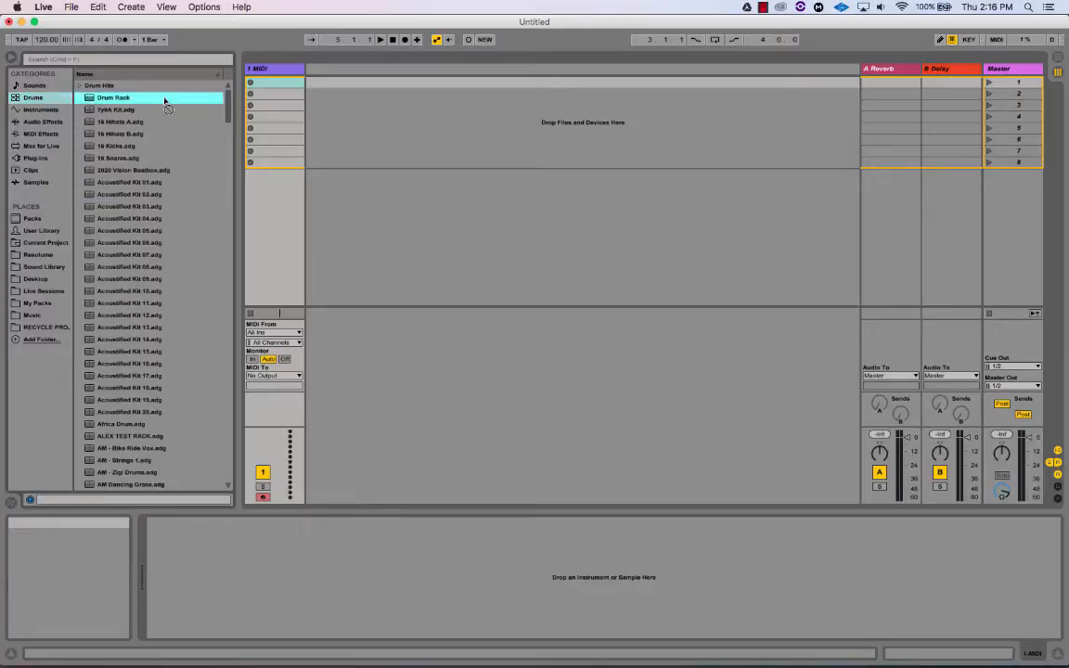
{"action": "left_click_drag", "start_coordinate": [274, 70], "coordinate": [275, 69]}
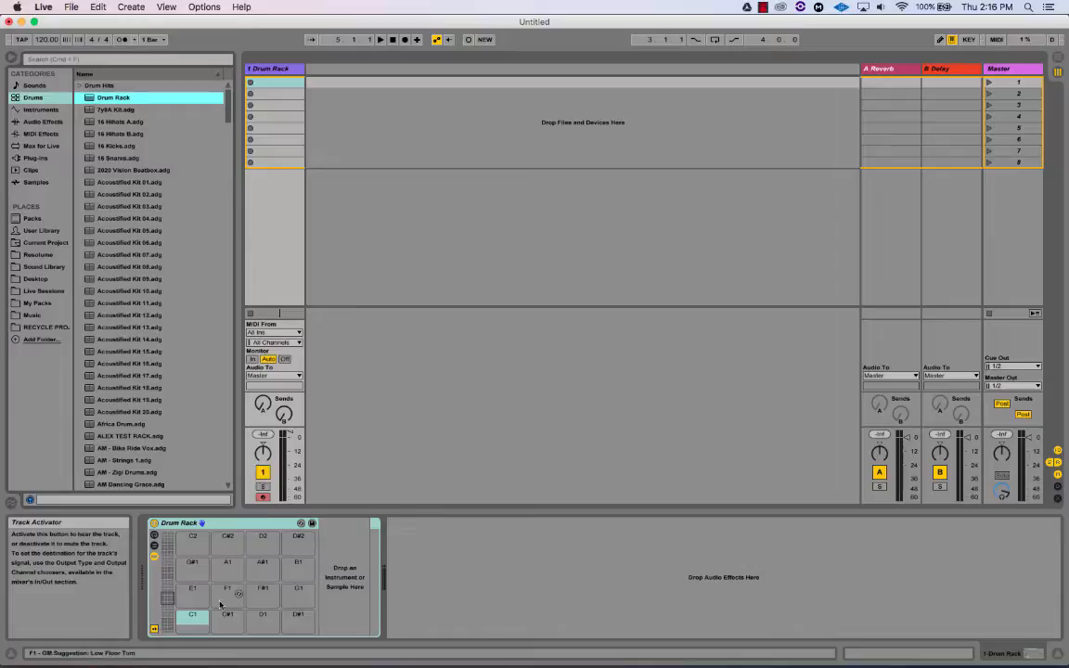
Step: Browse to the Desktop place and select the three Bass Drum 18 samples in the Kick folder
{"action": "left_click", "coordinate": [37, 278]}
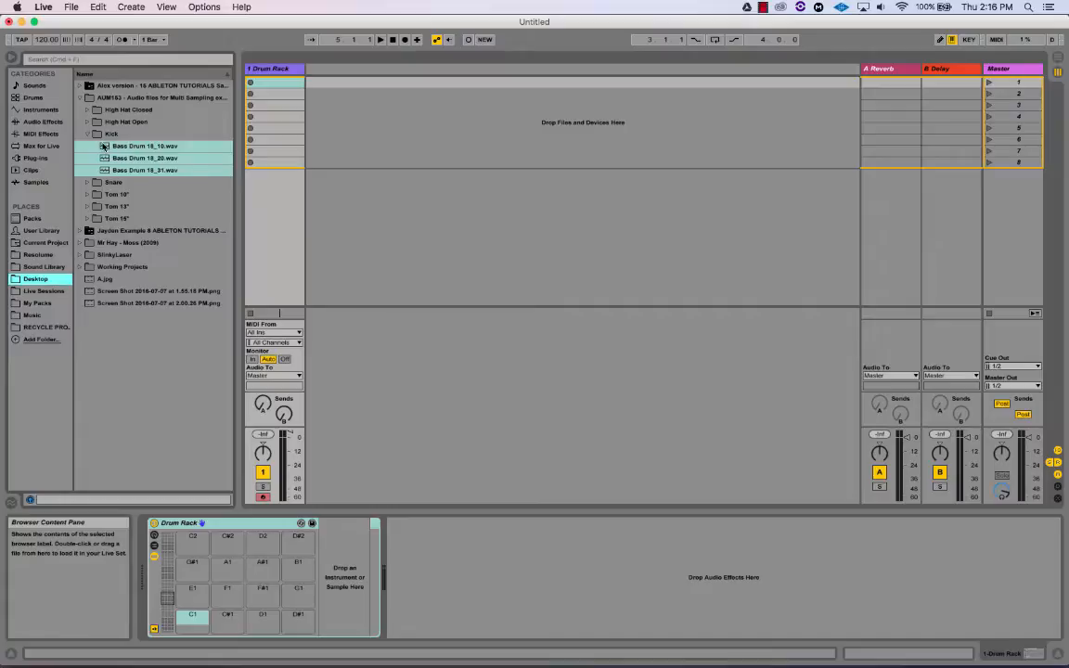
{"action": "left_click", "coordinate": [105, 146]}
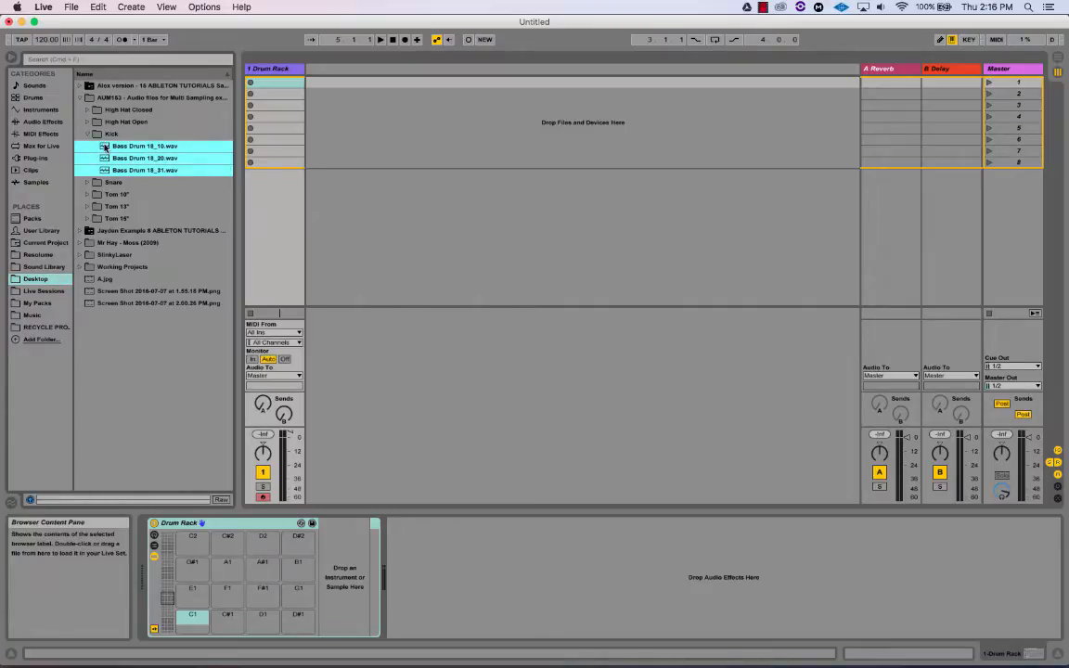
Step: Try spreading the three bass drum samples across the C1, C#1 and D1 pads, and undo the placement
{"action": "left_click_drag", "start_coordinate": [105, 146], "coordinate": [207, 627]}
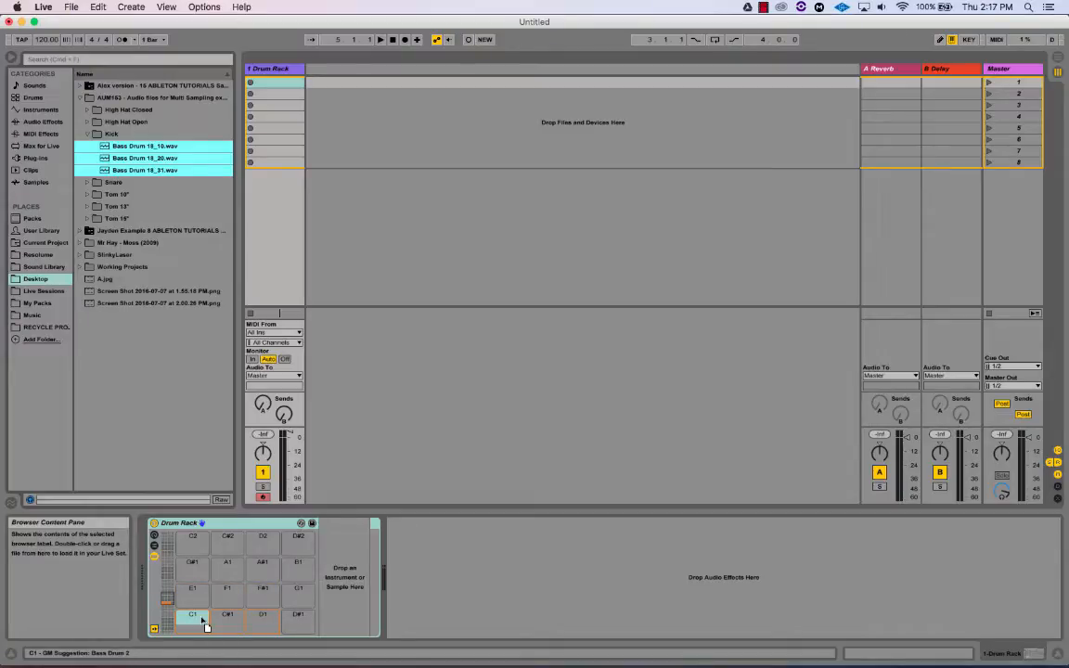
{"action": "left_click_drag", "start_coordinate": [200, 616], "coordinate": [197, 618]}
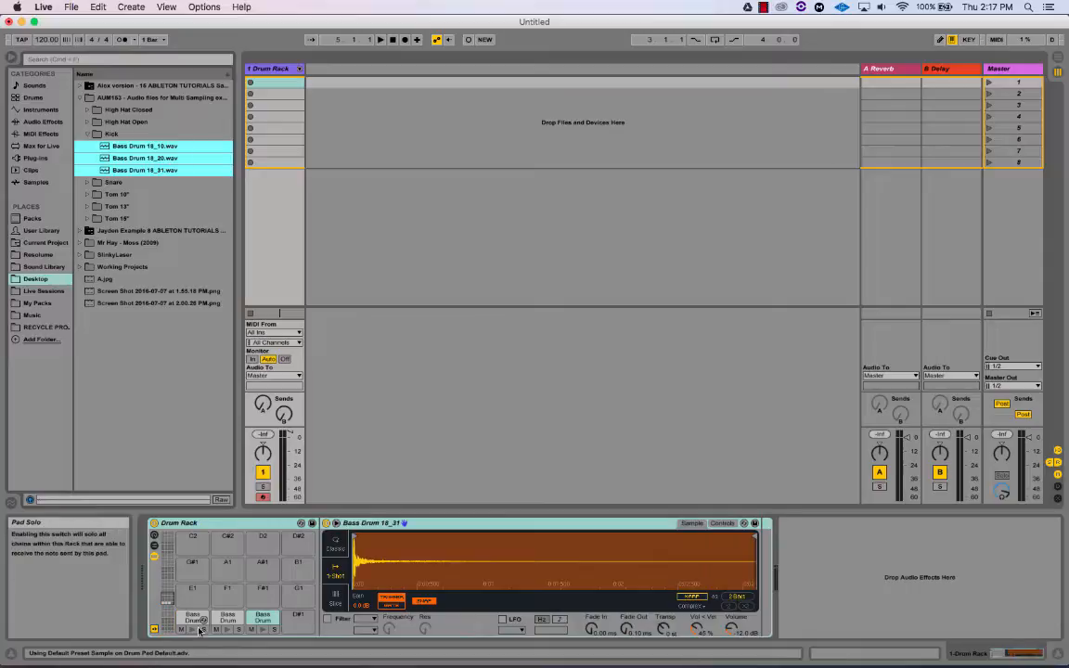
{"action": "left_click", "coordinate": [253, 631]}
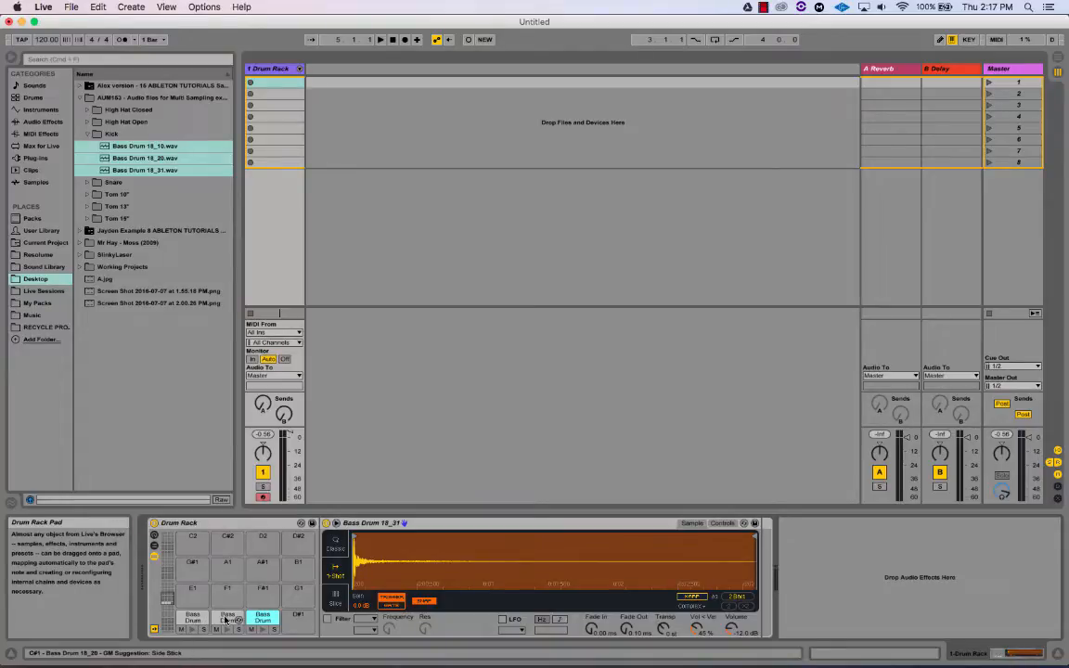
{"action": "key", "text": "super+z"}
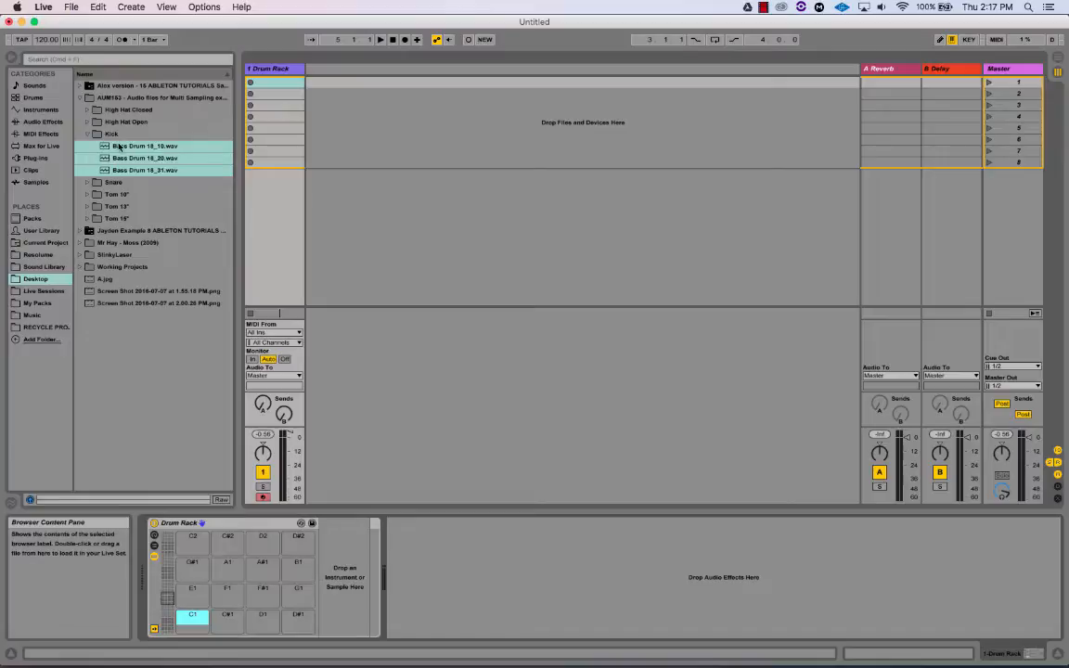
Step: Layer all three bass drum samples on the single C1 pad as an Instrument Rack and view each chain
{"action": "left_click_drag", "start_coordinate": [119, 148], "coordinate": [193, 624]}
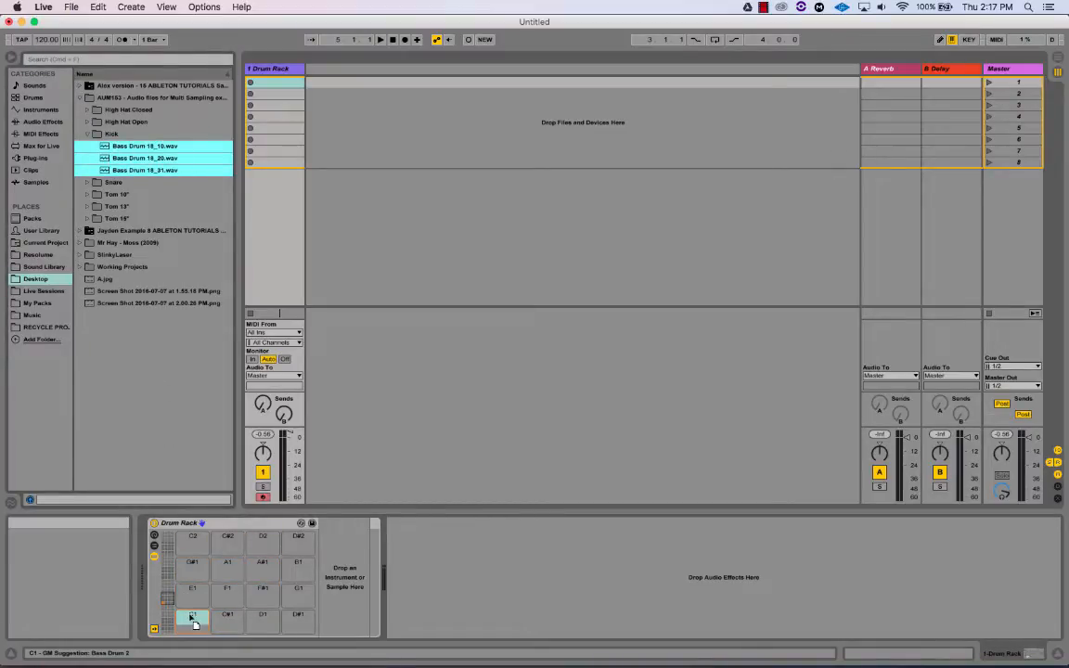
{"action": "left_click_drag", "start_coordinate": [190, 614], "coordinate": [190, 618]}
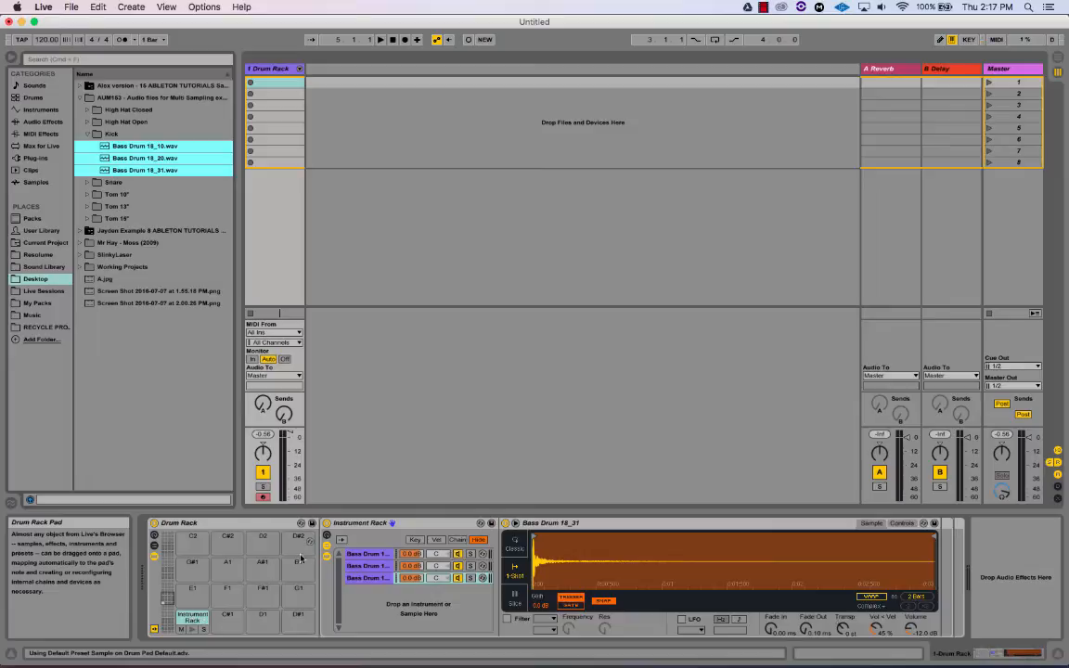
{"action": "left_click", "coordinate": [360, 555]}
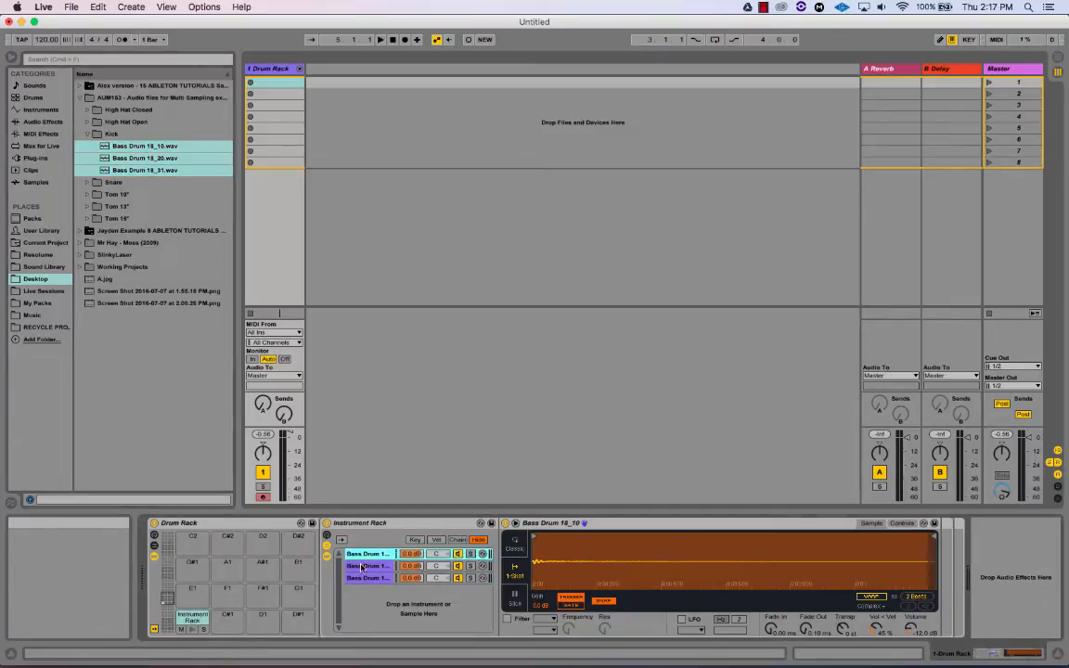
{"action": "left_click", "coordinate": [363, 567]}
{"action": "left_click", "coordinate": [364, 579]}
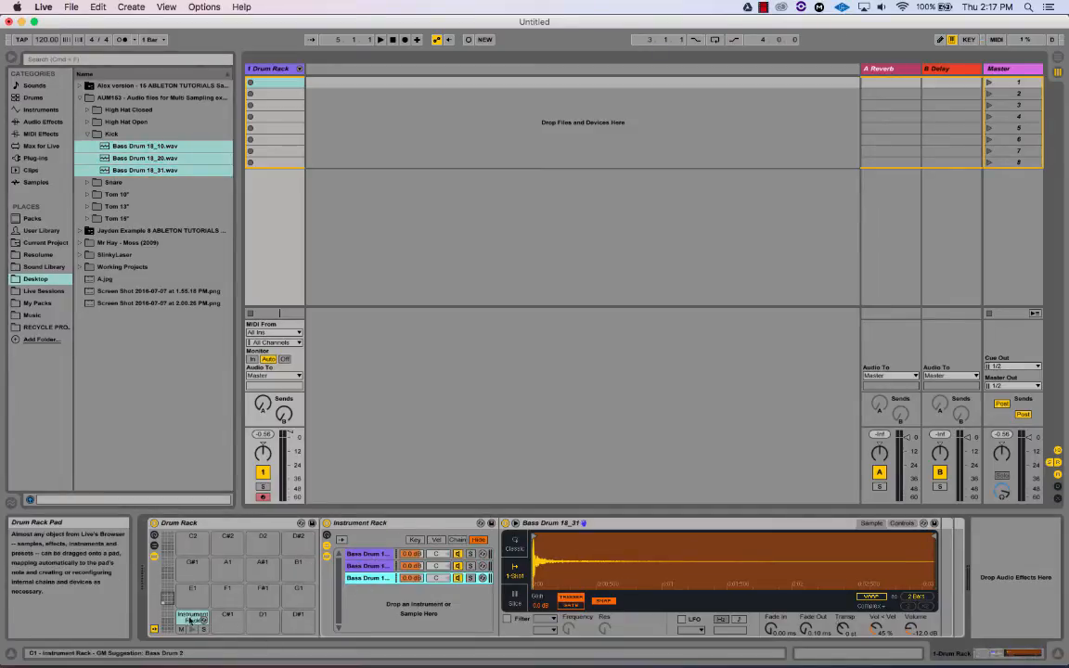
Step: Examine the Instrument Rack on the C1 pad and the Simpler holding the sample in each bass drum chain
{"action": "left_click", "coordinate": [380, 524]}
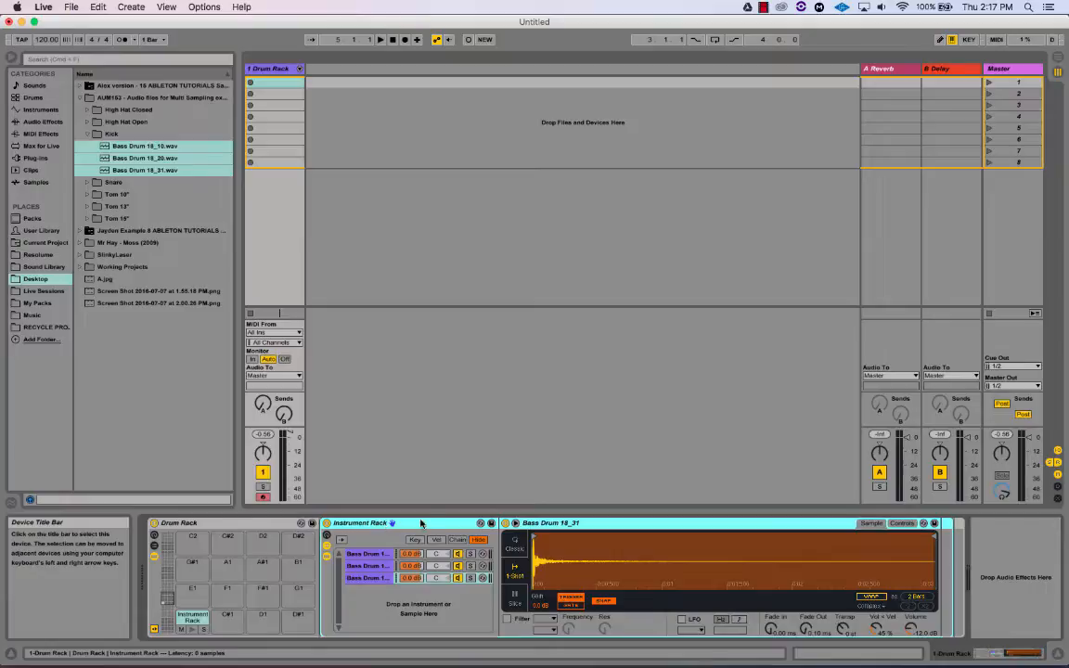
{"action": "left_click", "coordinate": [362, 554]}
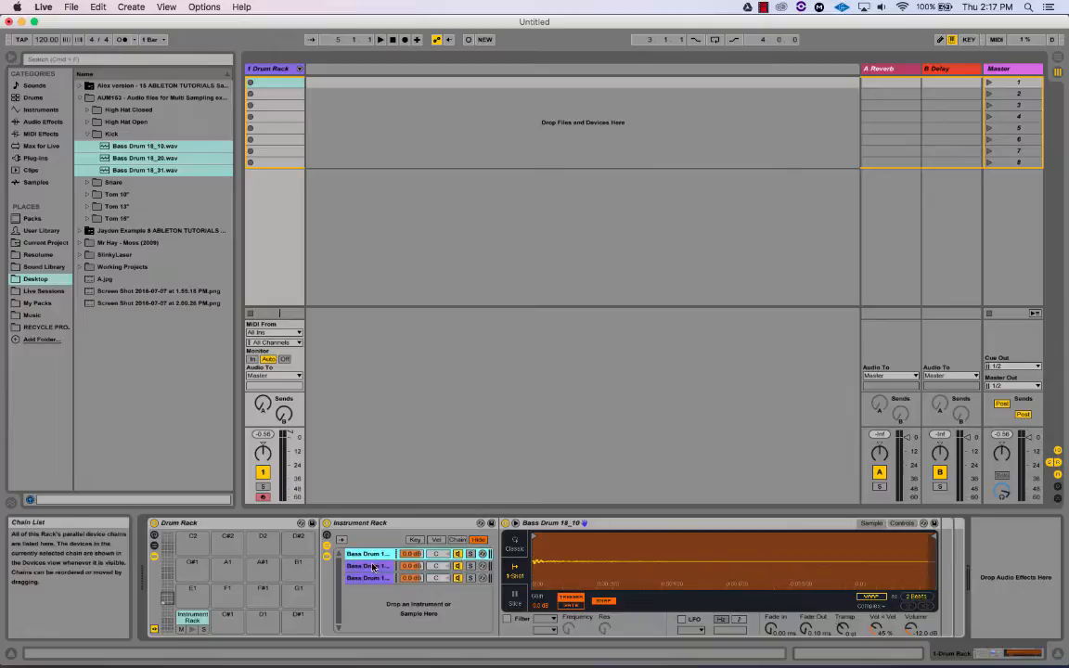
{"action": "left_click", "coordinate": [583, 525]}
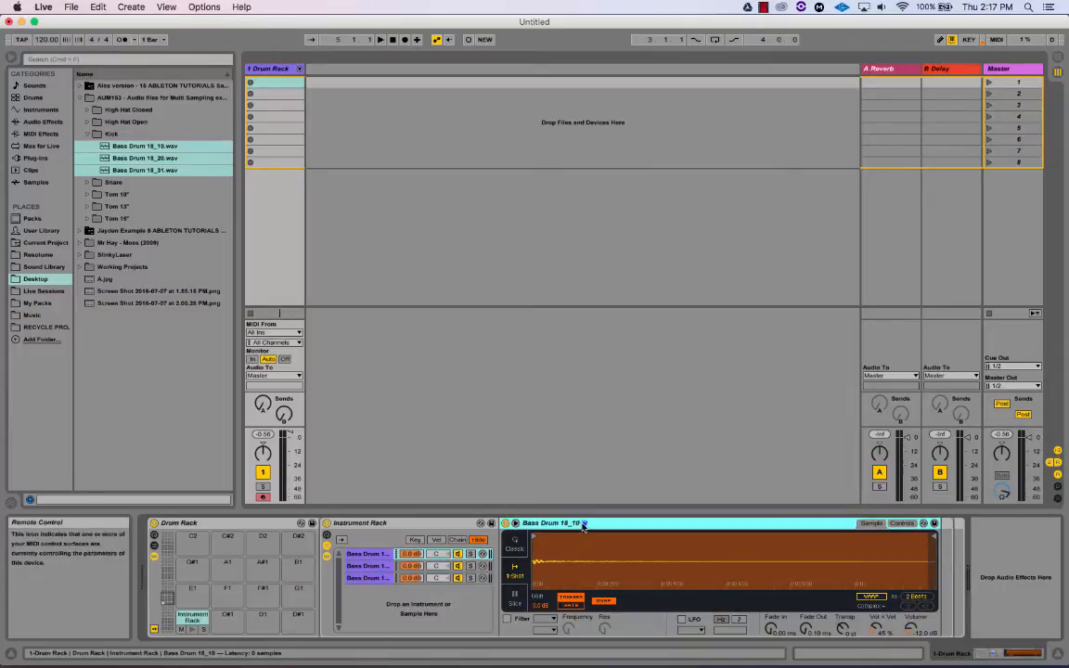
{"action": "left_click", "coordinate": [374, 566]}
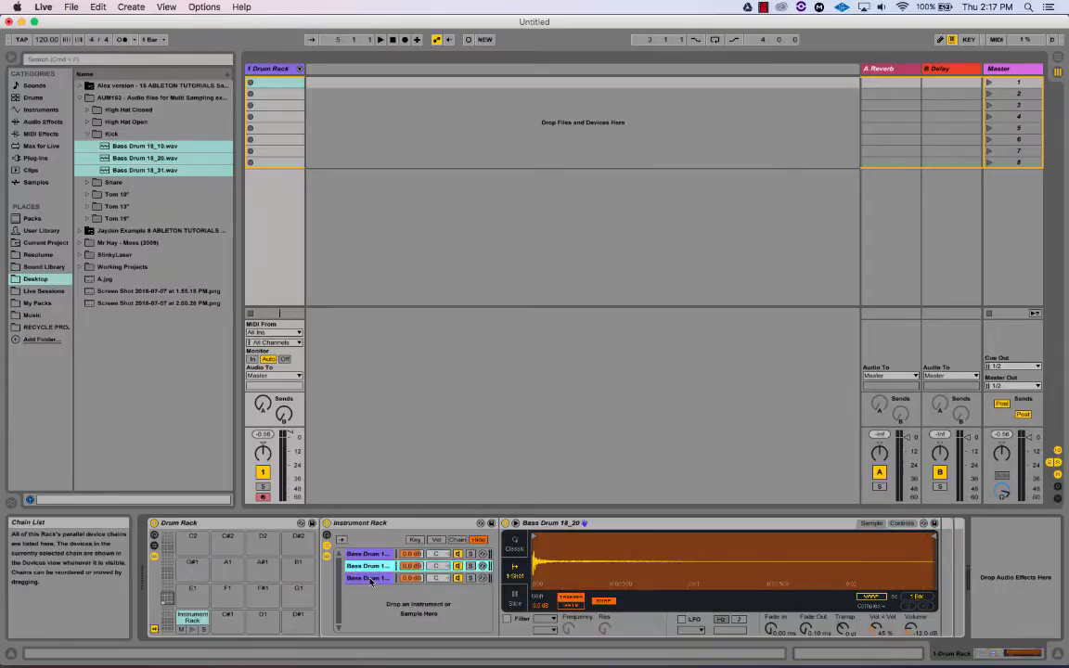
{"action": "left_click", "coordinate": [661, 591]}
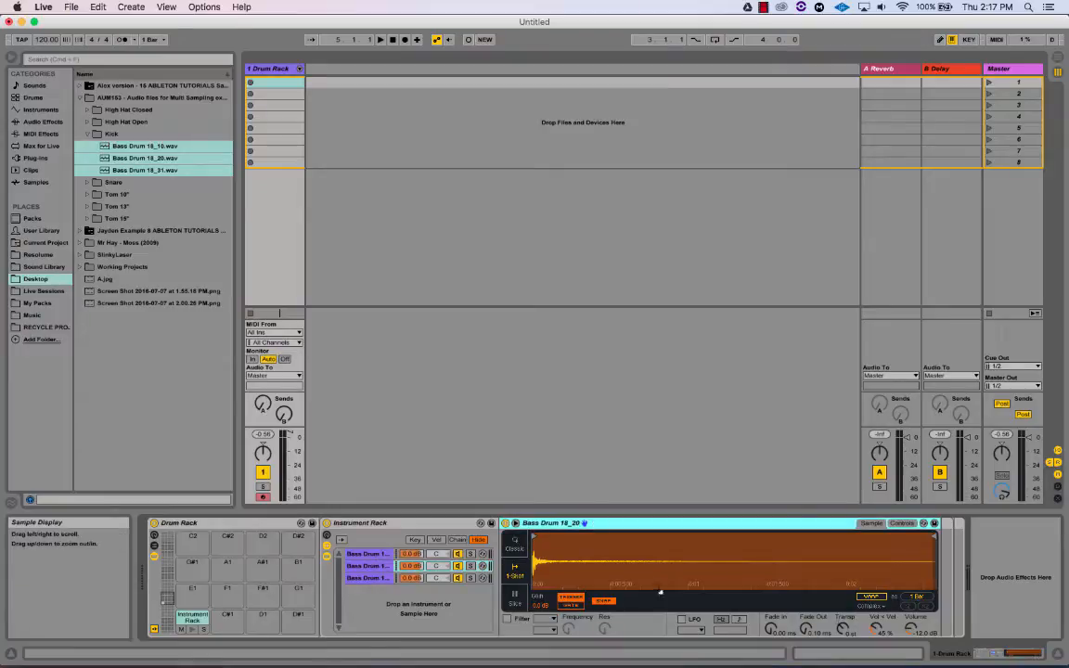
{"action": "left_click", "coordinate": [362, 566]}
{"action": "left_click", "coordinate": [363, 578]}
{"action": "left_click", "coordinate": [365, 564]}
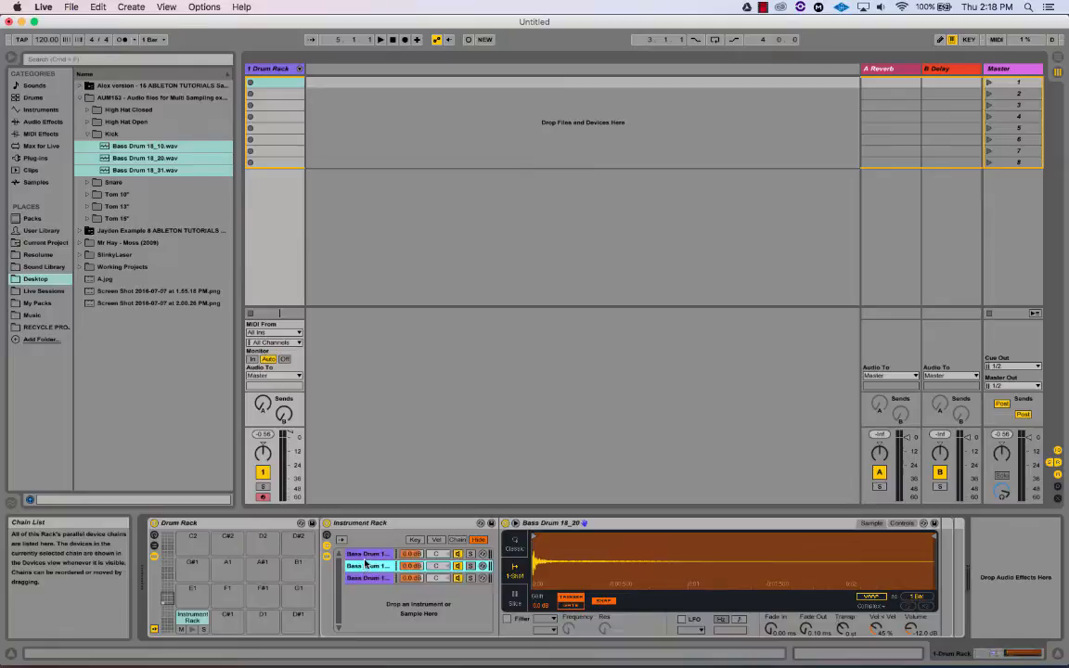
Step: Audition the layered bass drum chains by toggling their activators, leaving all three chains active
{"action": "left_click", "coordinate": [367, 556]}
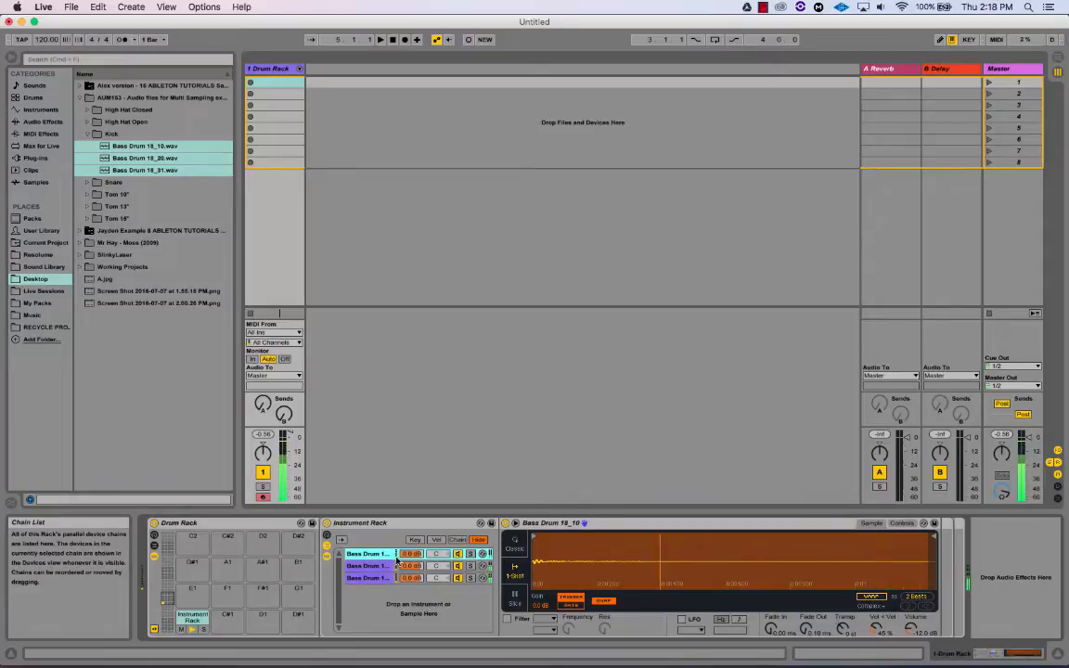
{"action": "left_click", "coordinate": [455, 566]}
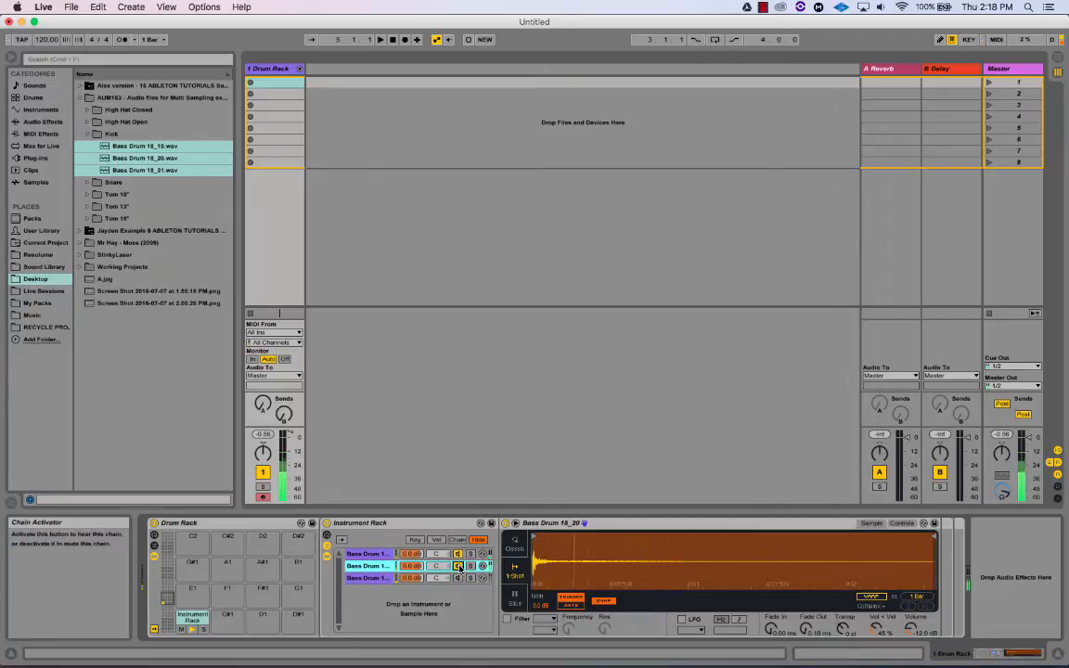
{"action": "left_click", "coordinate": [460, 579]}
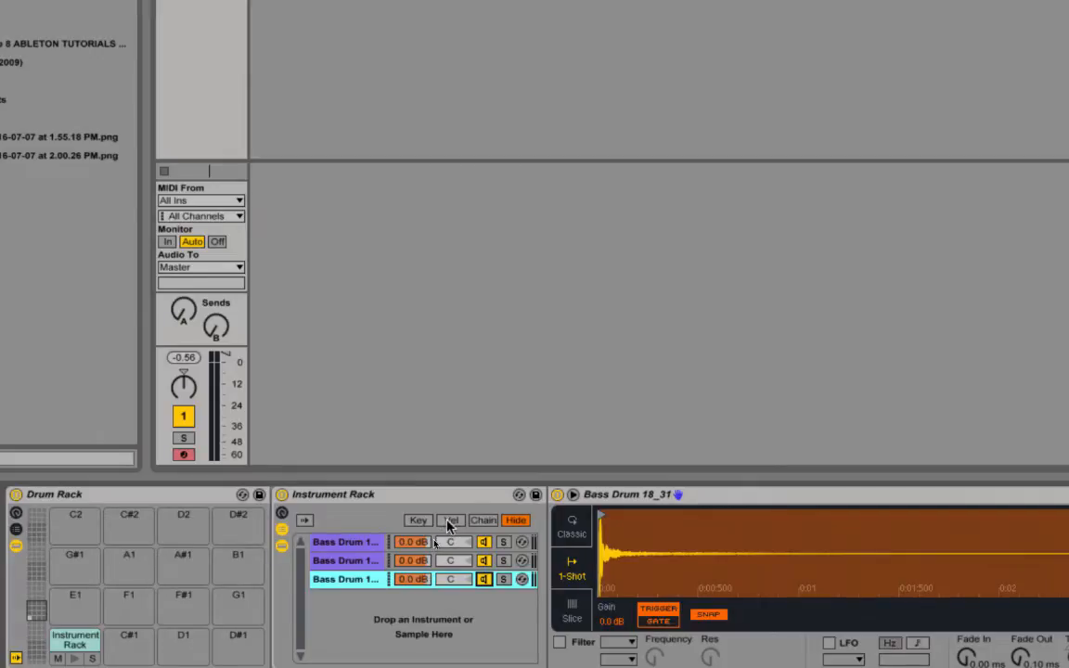
Step: Show the velocity zones of the C1 Instrument Rack and distribute the ranges equally across all three bass drum chains
{"action": "left_click", "coordinate": [450, 521]}
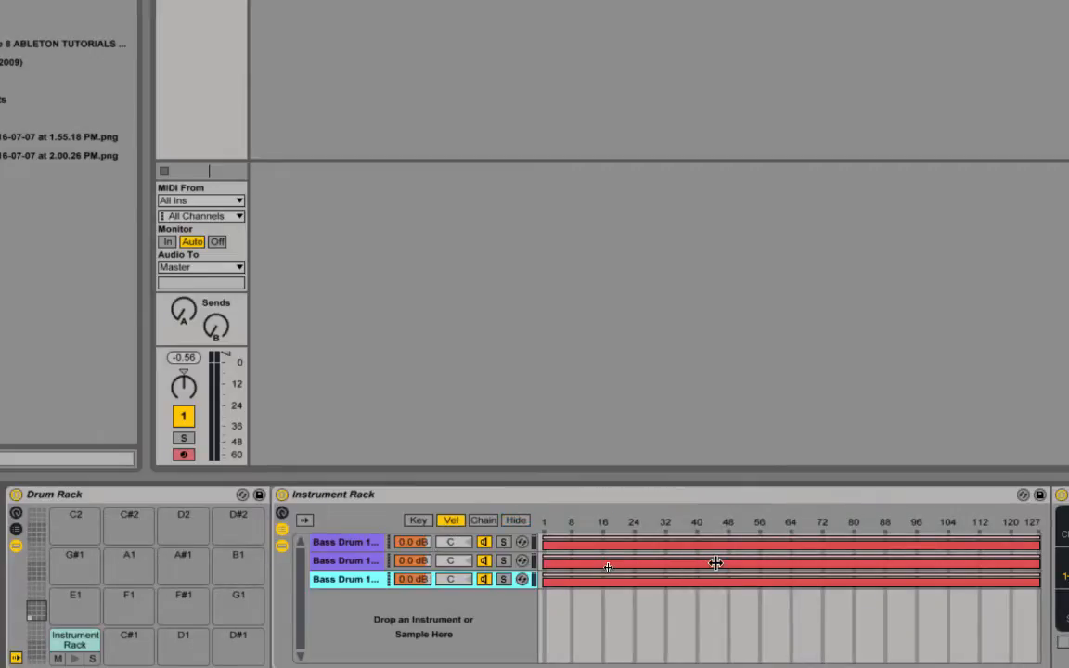
{"action": "left_click", "coordinate": [357, 544]}
{"action": "right_click", "coordinate": [351, 589]}
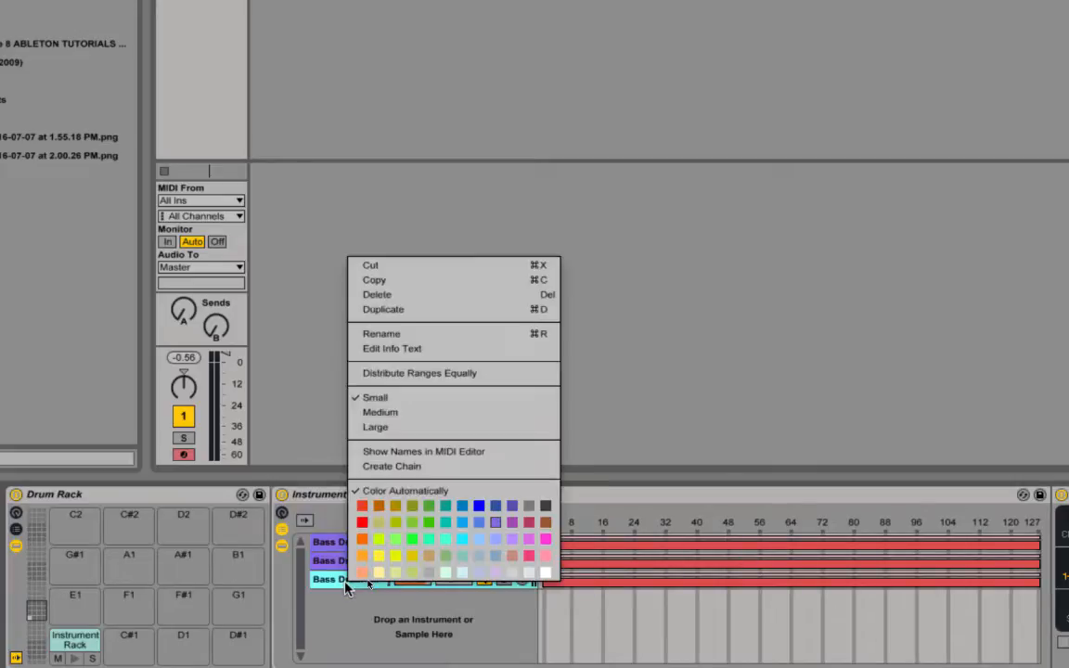
{"action": "left_click", "coordinate": [334, 544]}
{"action": "left_click", "coordinate": [334, 544]}
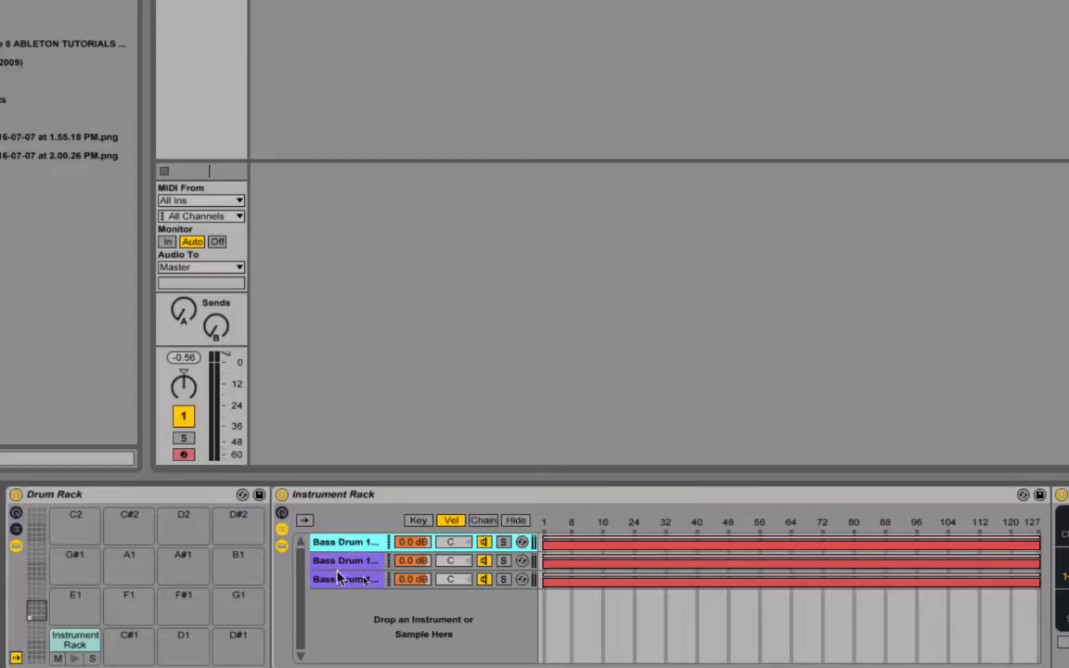
{"action": "left_click", "coordinate": [352, 579], "text": "shift"}
{"action": "right_click", "coordinate": [710, 565]}
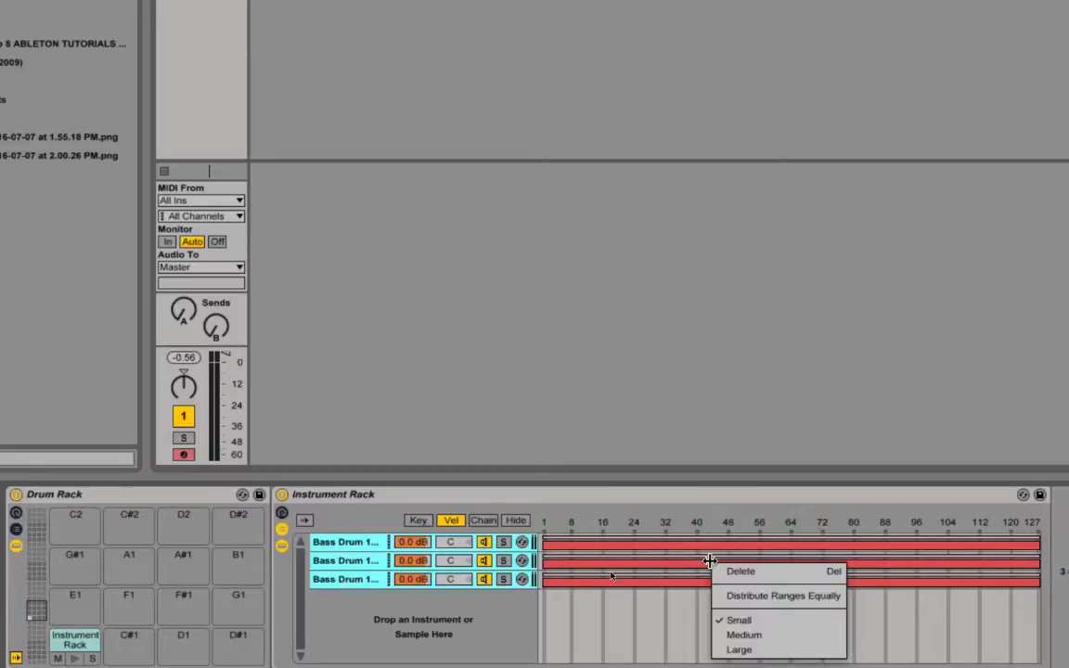
{"action": "left_click", "coordinate": [766, 599]}
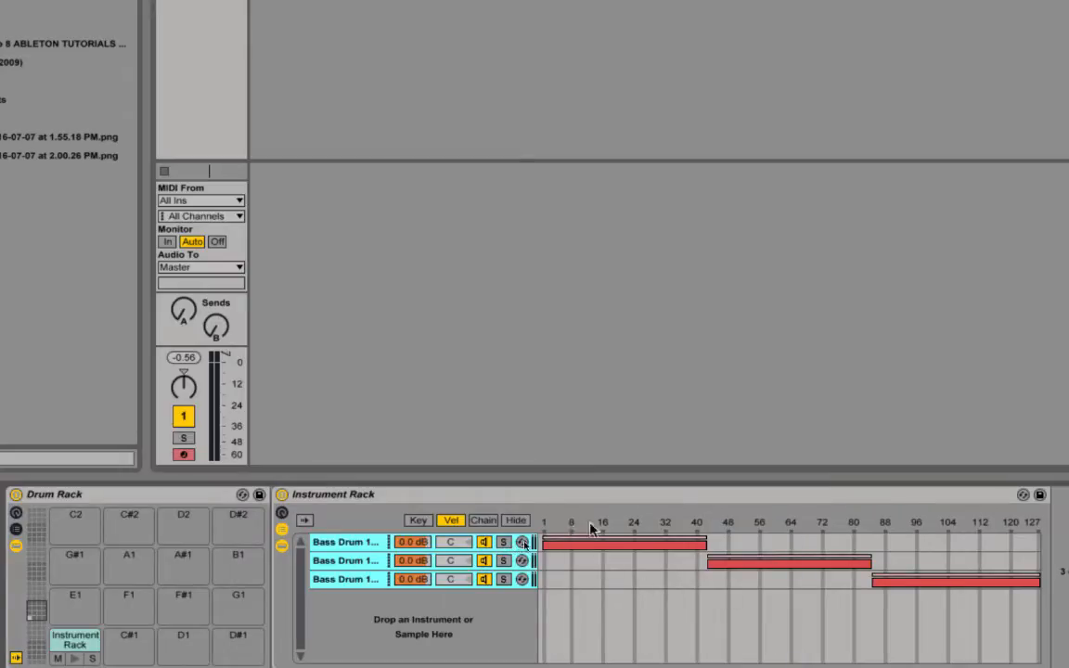
Step: Select each bass drum chain in turn to check its velocity range
{"action": "left_click", "coordinate": [368, 540]}
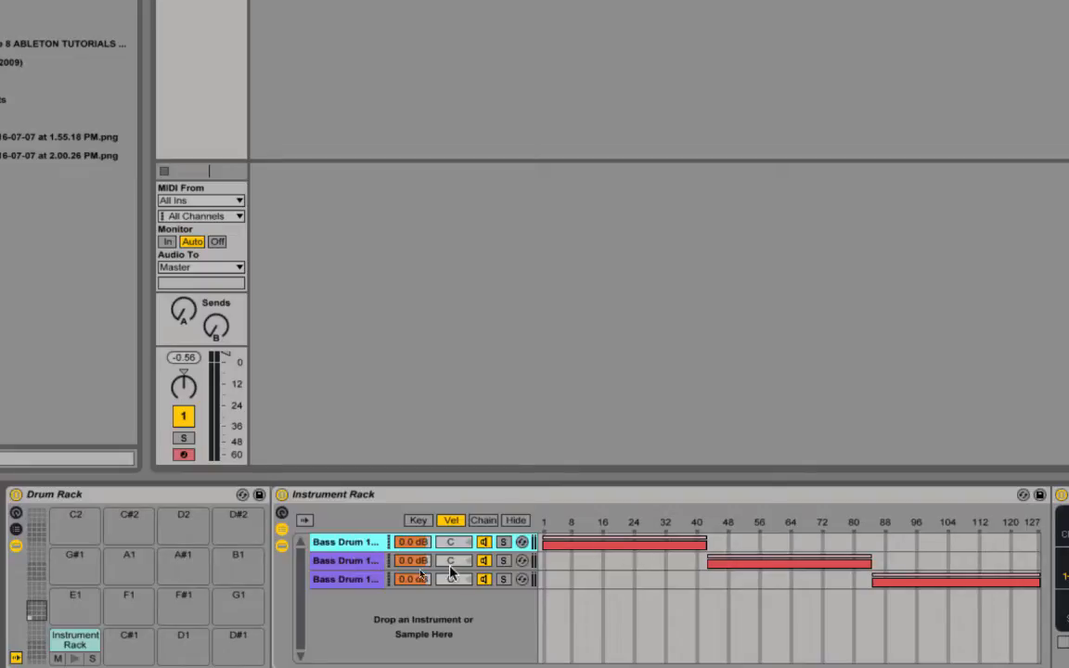
{"action": "left_click", "coordinate": [359, 563]}
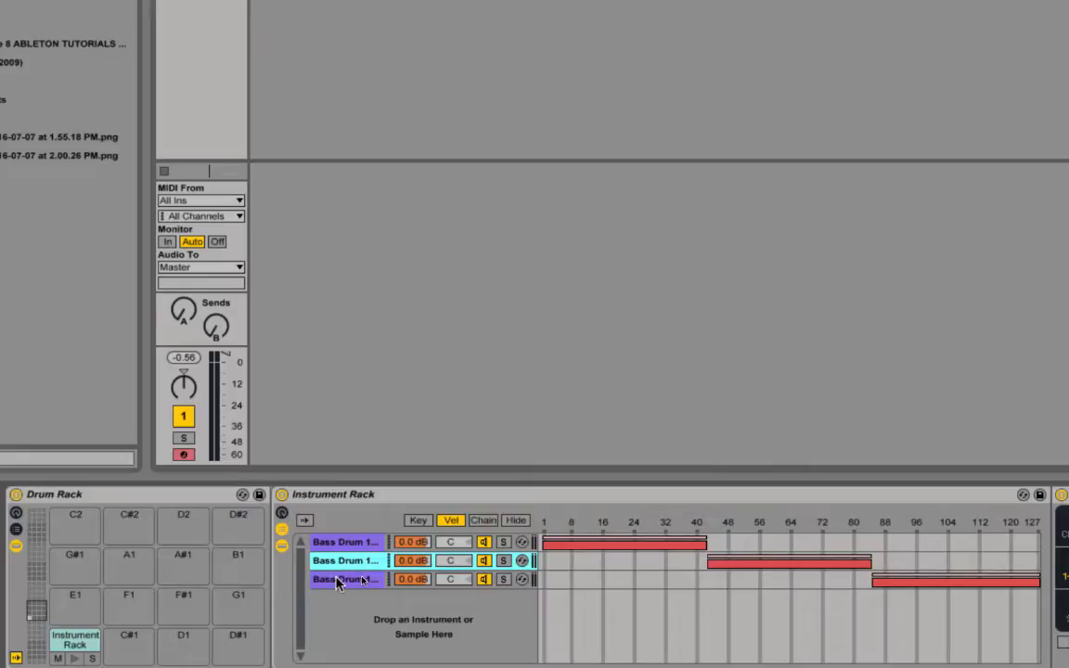
{"action": "left_click", "coordinate": [339, 582]}
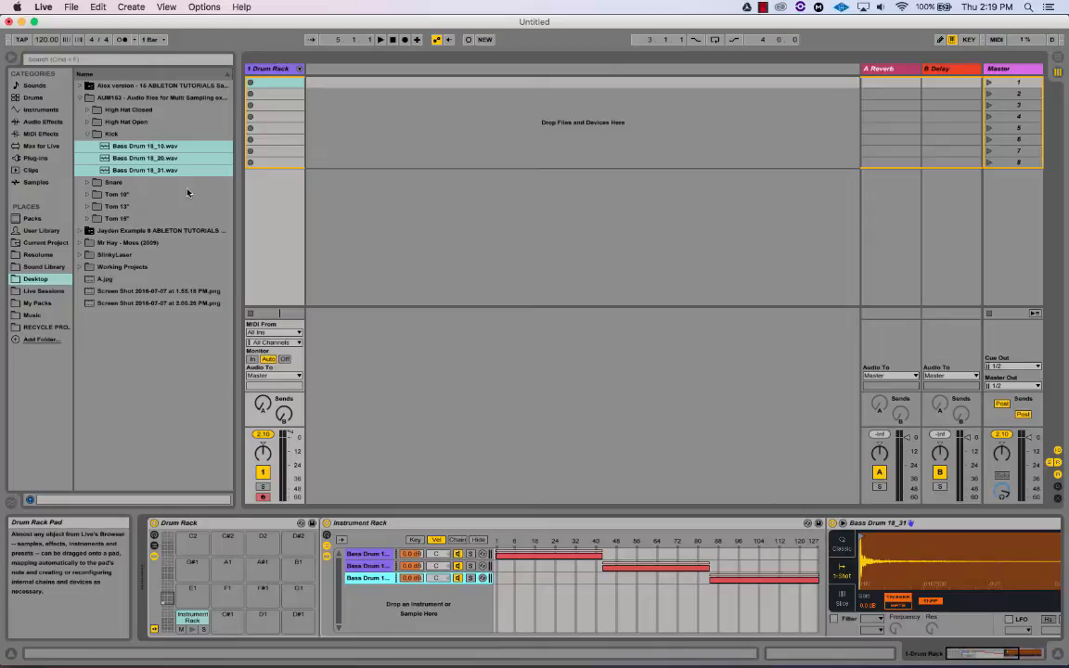
Step: Layer the Snare folder's SD Br_20, SD Br_31 and SD Br_45 samples together on the C#1 pad
{"action": "left_click", "coordinate": [86, 134]}
{"action": "left_click", "coordinate": [81, 147]}
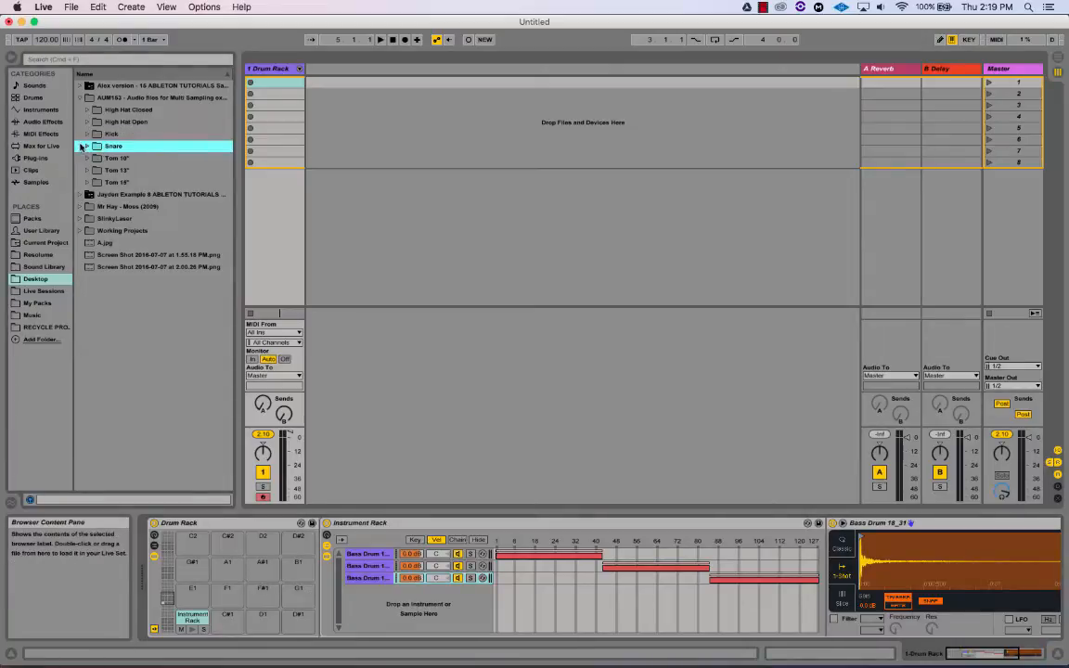
{"action": "left_click", "coordinate": [88, 147]}
{"action": "left_click", "coordinate": [115, 159]}
{"action": "key", "text": "shift+Down"}
{"action": "key", "text": "shift+Down"}
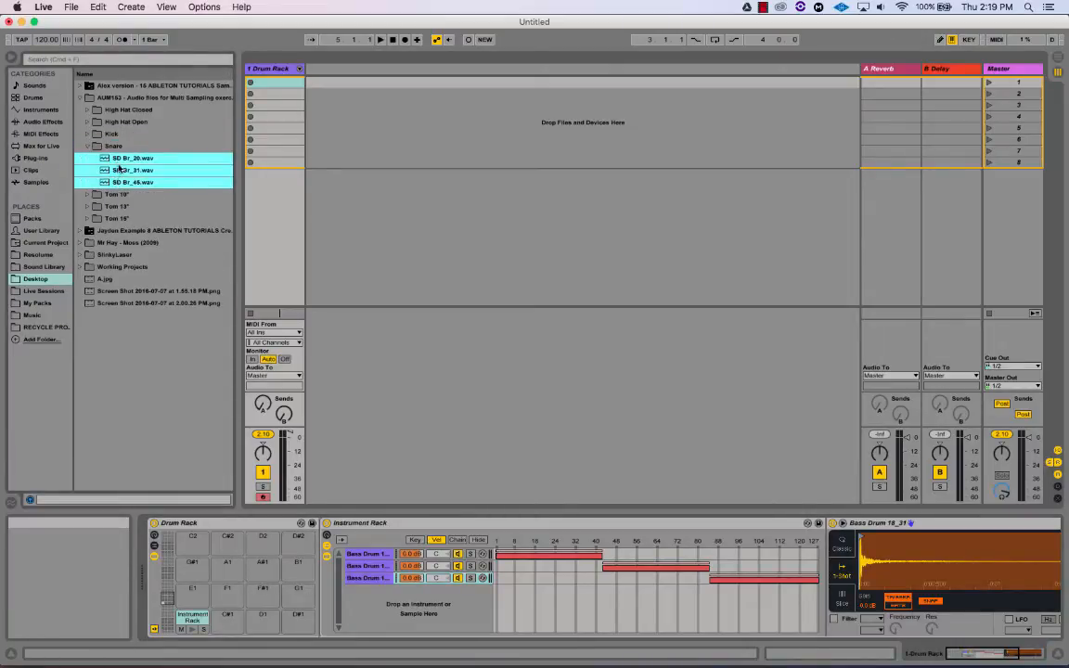
{"action": "left_click_drag", "start_coordinate": [116, 160], "coordinate": [231, 615]}
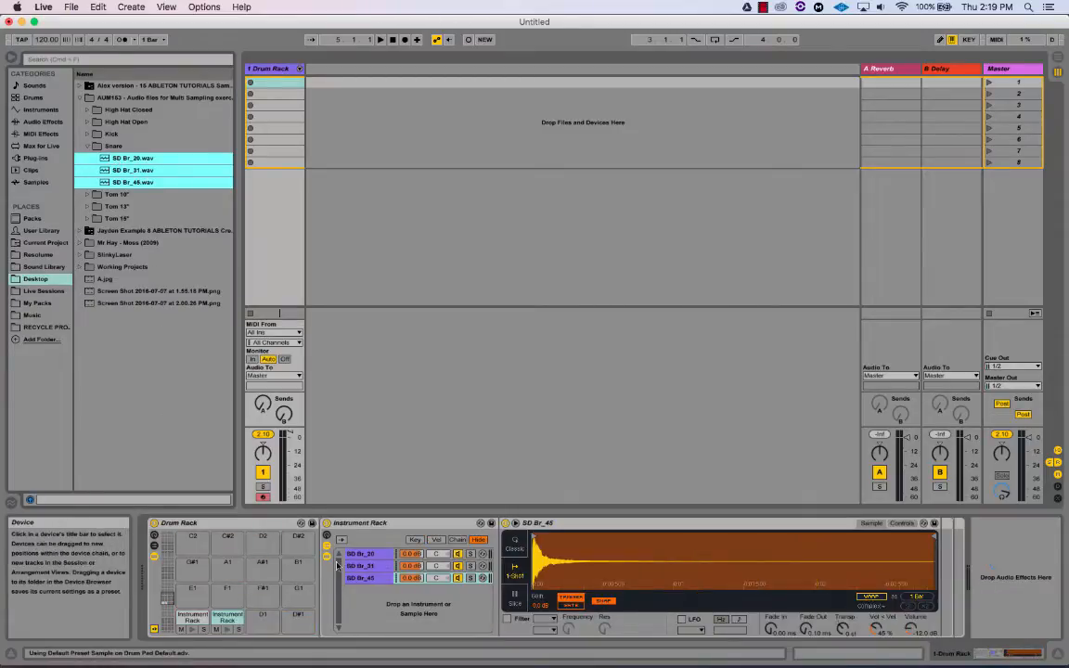
Step: Show the velocity zones of the C#1 Instrument Rack and distribute the ranges equally across the three snare chains
{"action": "left_click", "coordinate": [435, 539]}
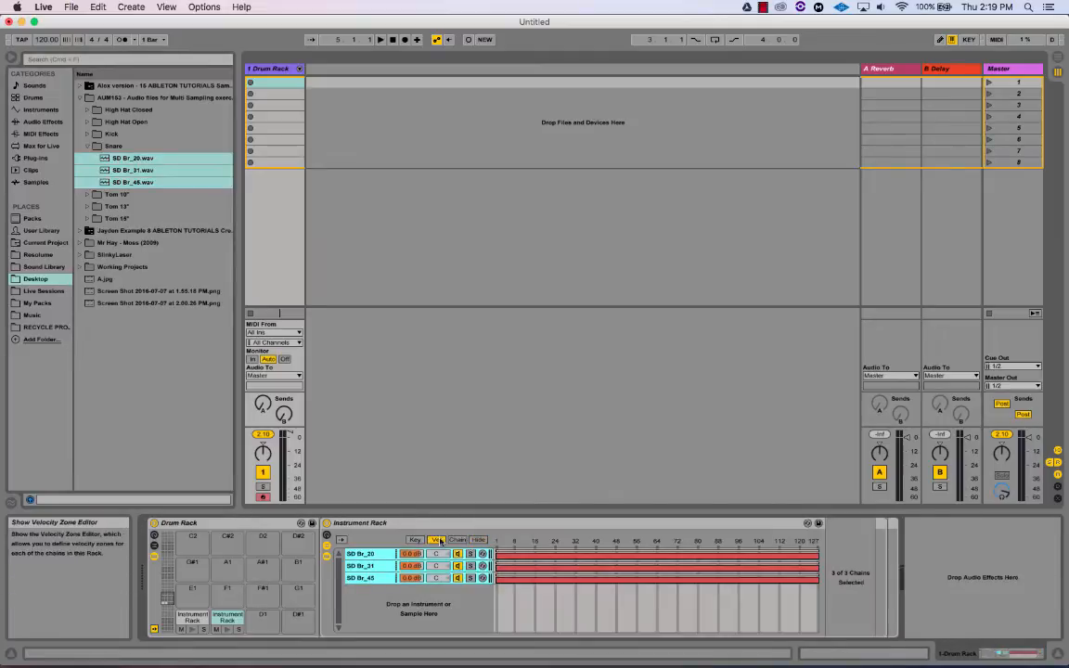
{"action": "right_click", "coordinate": [627, 569]}
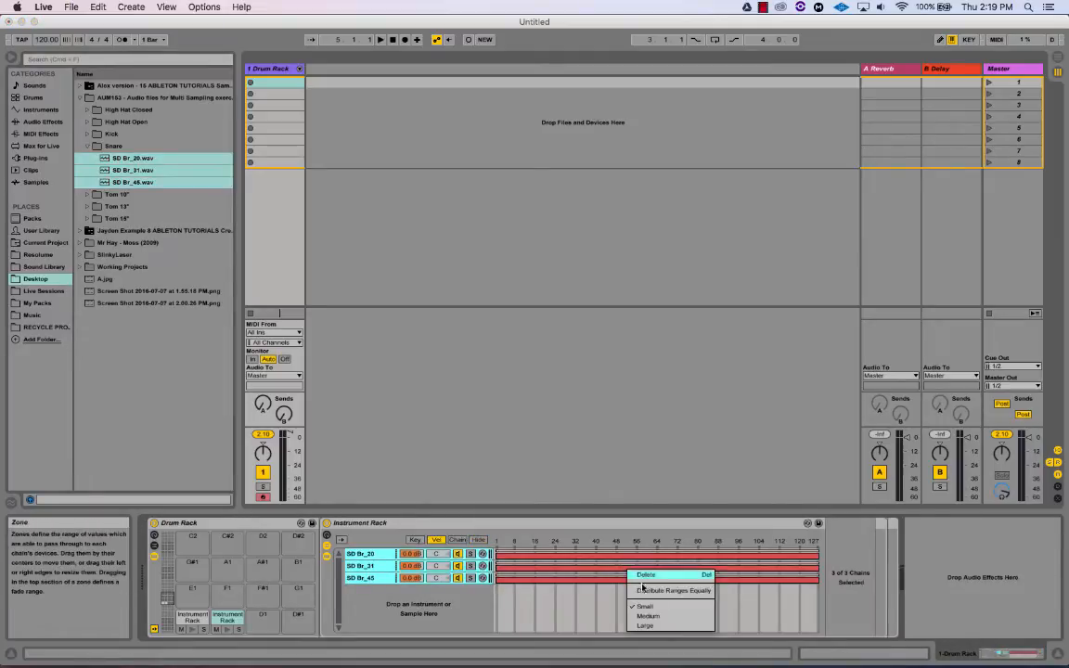
{"action": "left_click", "coordinate": [586, 529]}
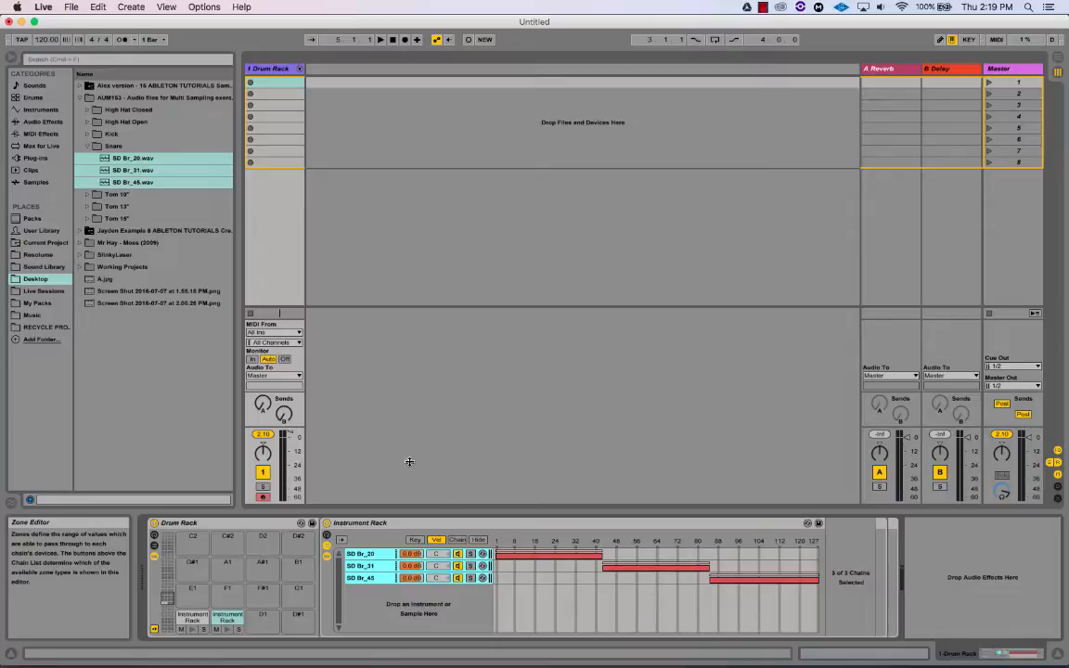
Step: Layer the High Hat Closed folder's HiHat Close St_06, St_12 and St_18 samples together on the D1 pad
{"action": "left_click", "coordinate": [90, 146]}
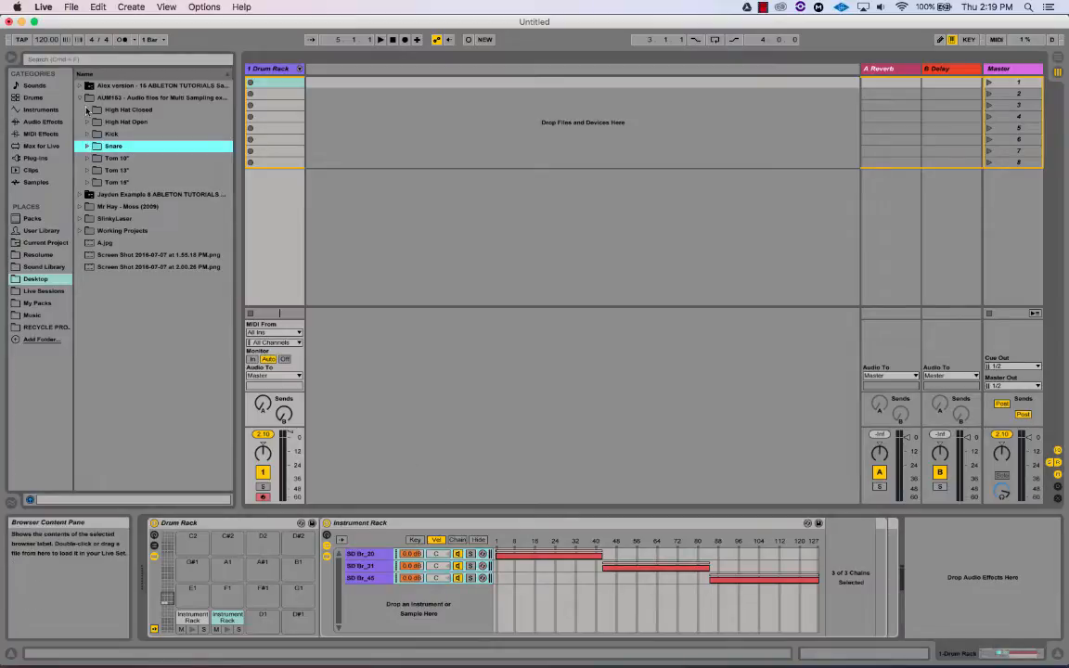
{"action": "left_click", "coordinate": [88, 110]}
{"action": "left_click", "coordinate": [103, 122]}
{"action": "key", "text": "shift+Down"}
{"action": "key", "text": "shift+Down"}
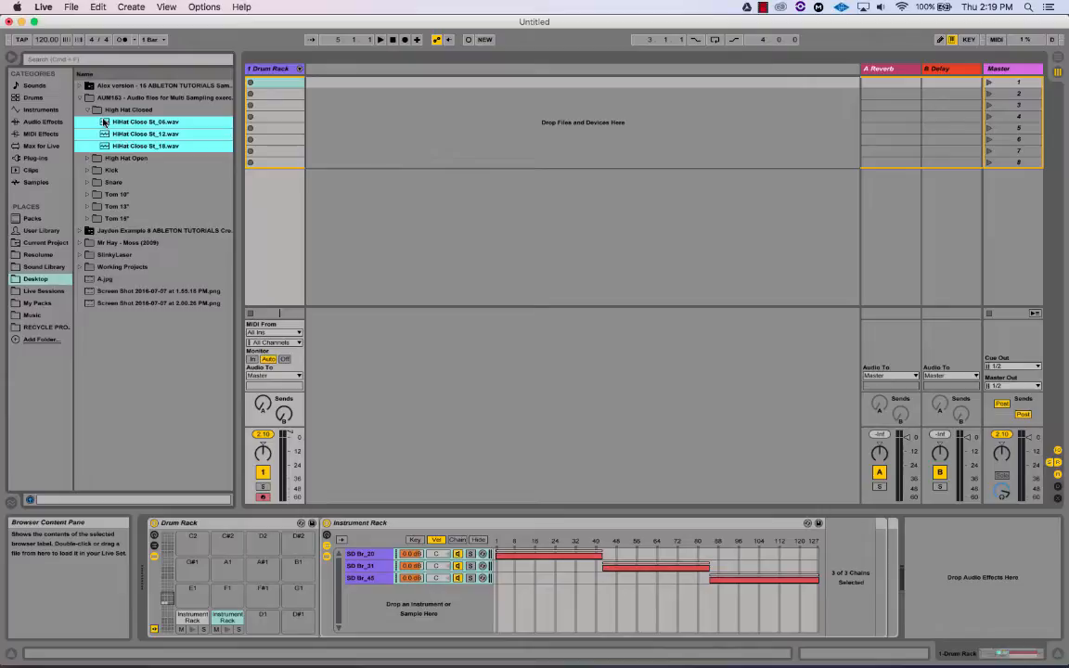
{"action": "left_click_drag", "start_coordinate": [105, 122], "coordinate": [266, 631]}
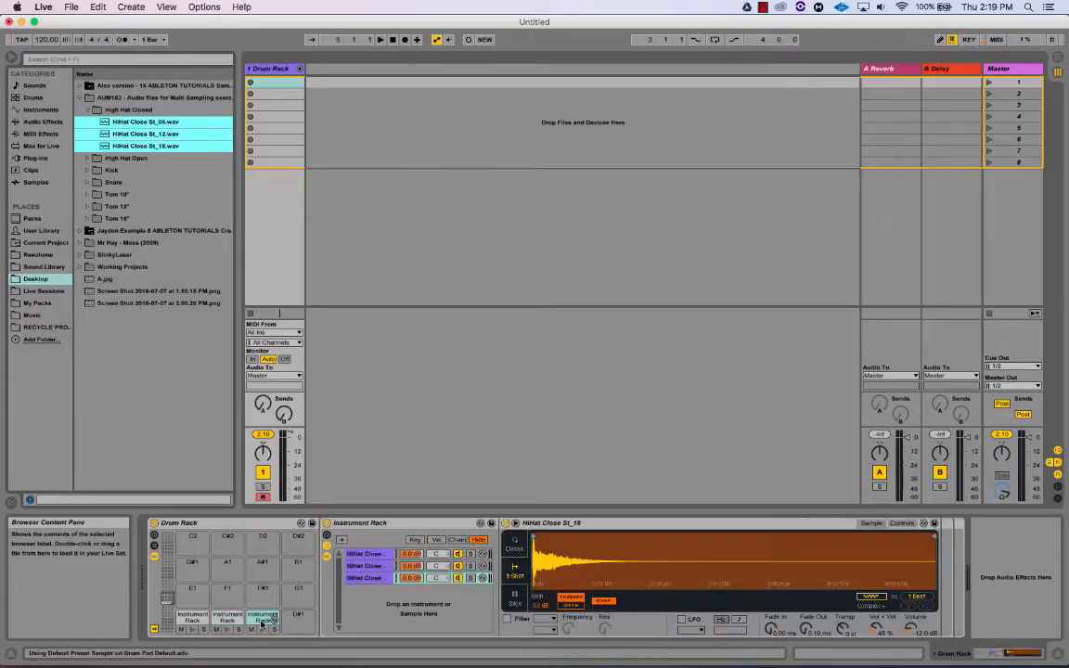
Step: Select all three closed hi-hat chains, show their velocity zones and distribute the ranges equally
{"action": "left_click", "coordinate": [368, 556]}
{"action": "left_click", "coordinate": [367, 578], "text": "shift"}
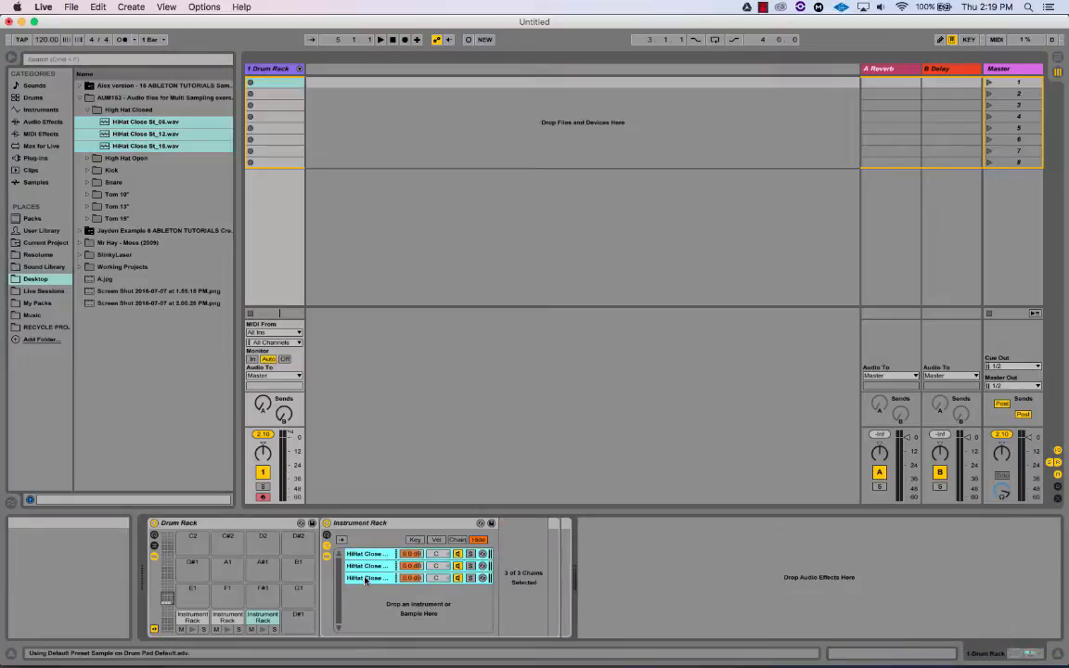
{"action": "left_click", "coordinate": [437, 541]}
{"action": "right_click", "coordinate": [516, 557]}
{"action": "left_click", "coordinate": [557, 529]}
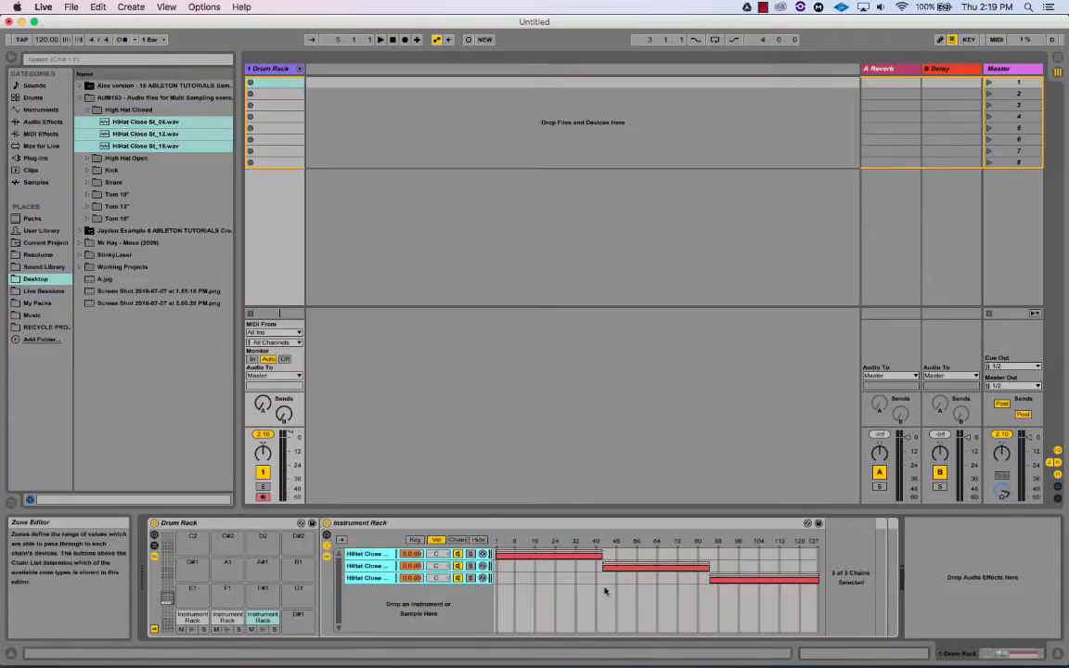
Step: Layer the High Hat Open folder's HiHat Open St_03, St_07 and St_12 samples together on the D#1 pad
{"action": "left_click", "coordinate": [86, 110]}
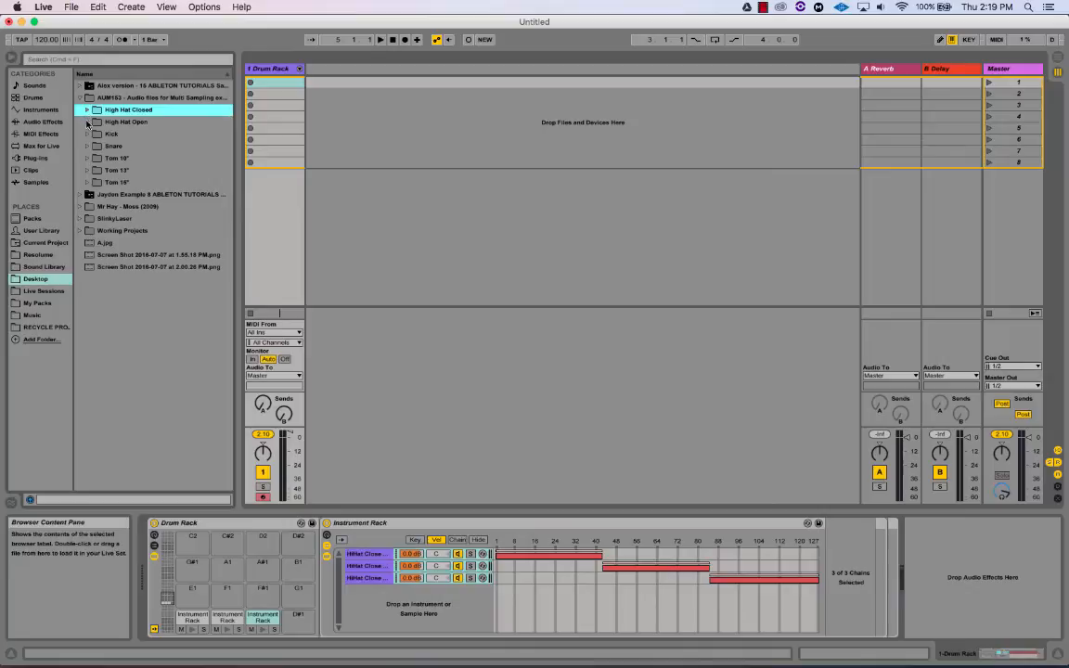
{"action": "left_click", "coordinate": [87, 122]}
{"action": "left_click", "coordinate": [107, 134]}
{"action": "left_click", "coordinate": [110, 158], "text": "shift"}
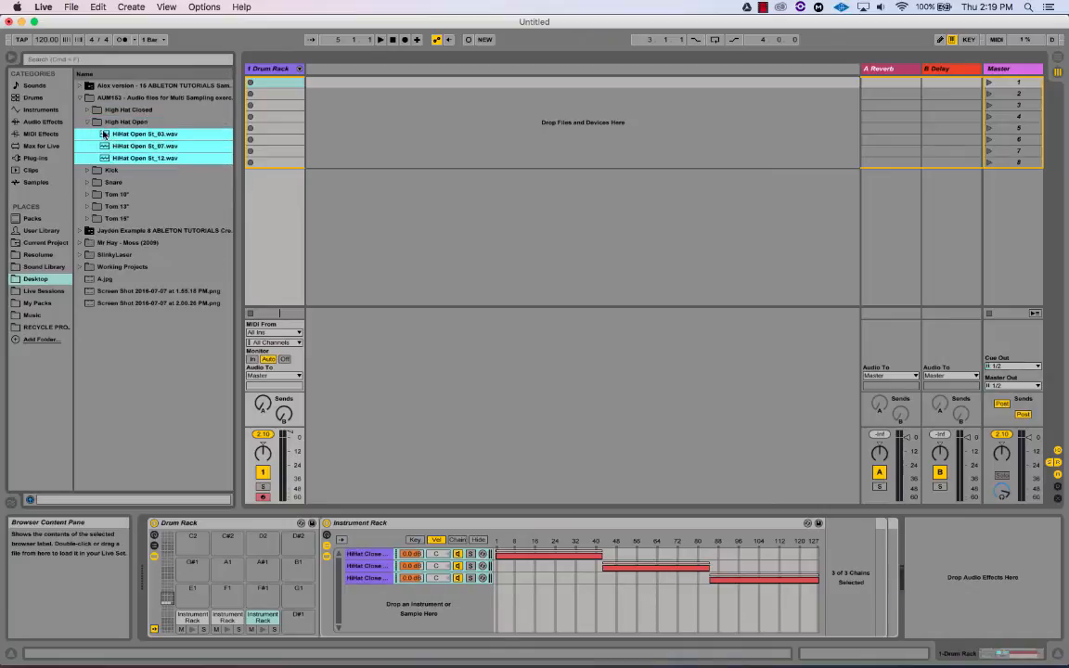
{"action": "left_click_drag", "start_coordinate": [113, 165], "coordinate": [294, 616]}
Step: Select all three open hi-hat chains, show their velocity zones and distribute the ranges equally
{"action": "left_click", "coordinate": [361, 555]}
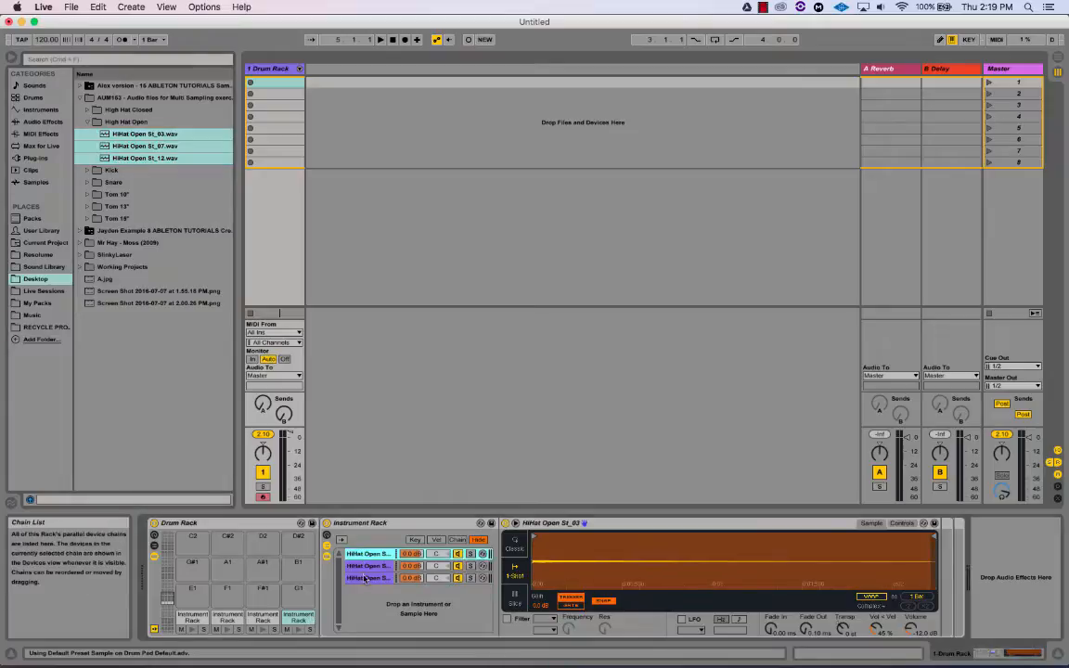
{"action": "left_click", "coordinate": [364, 578], "text": "shift"}
{"action": "left_click", "coordinate": [437, 540]}
{"action": "right_click", "coordinate": [617, 573]}
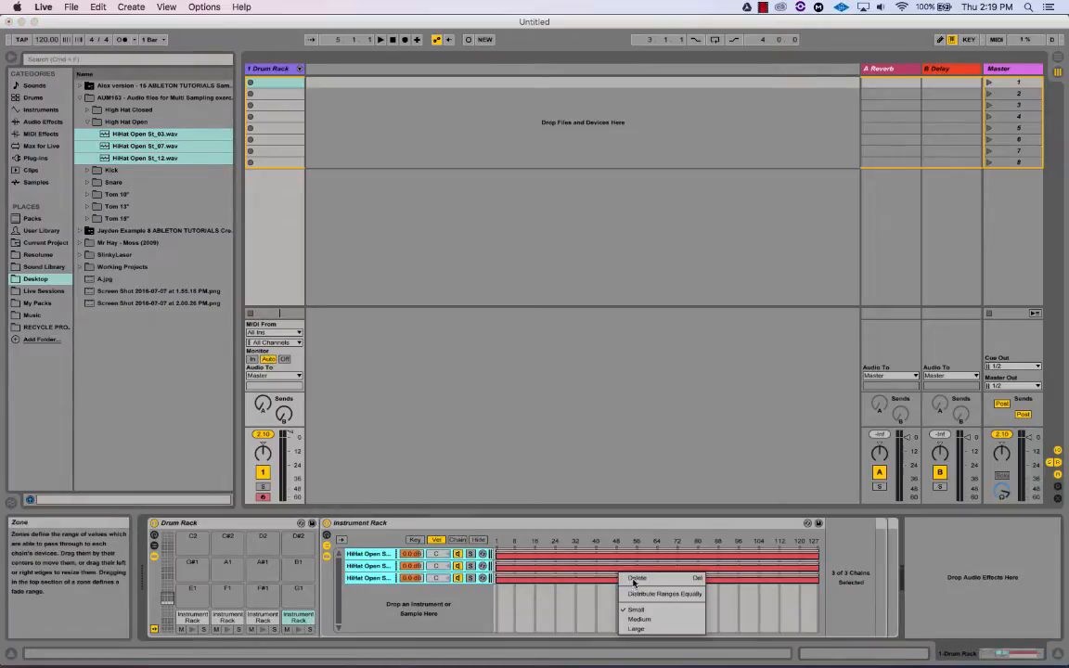
{"action": "left_click", "coordinate": [647, 595]}
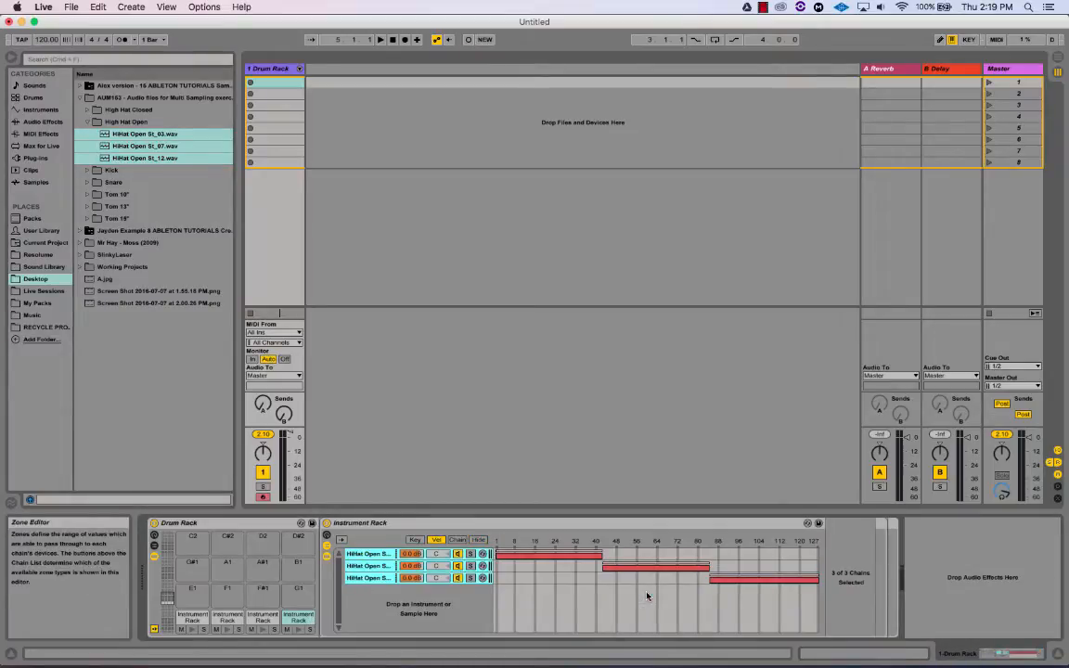
Step: Select the open hi-hat chains of the D#1 pad in turn to compare their samples and velocity ranges
{"action": "left_click", "coordinate": [195, 617]}
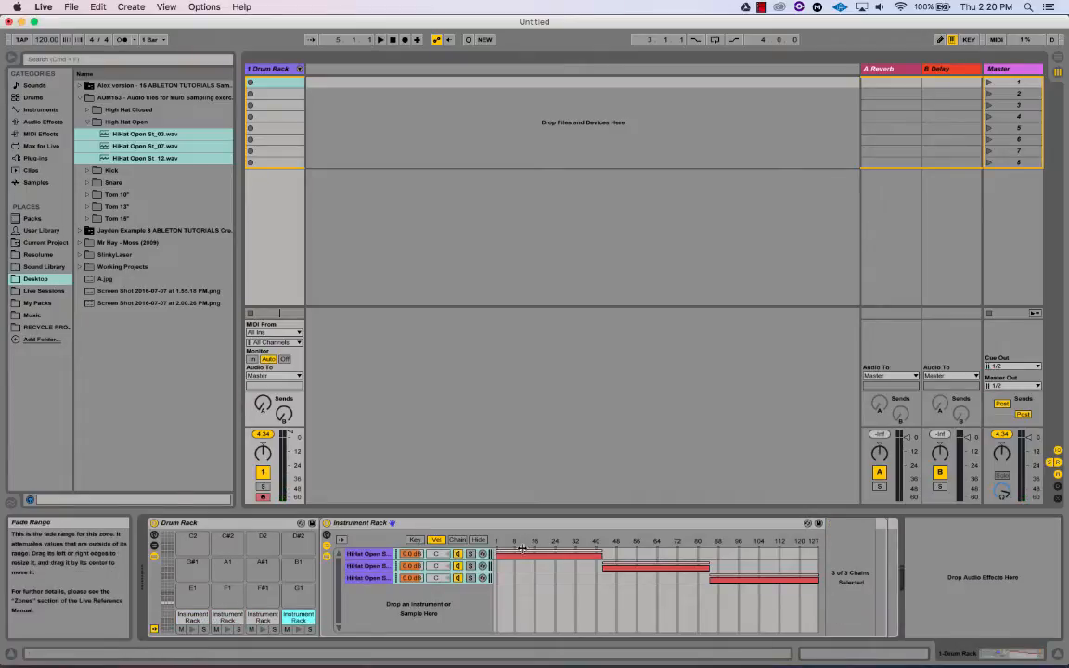
{"action": "left_click", "coordinate": [368, 565]}
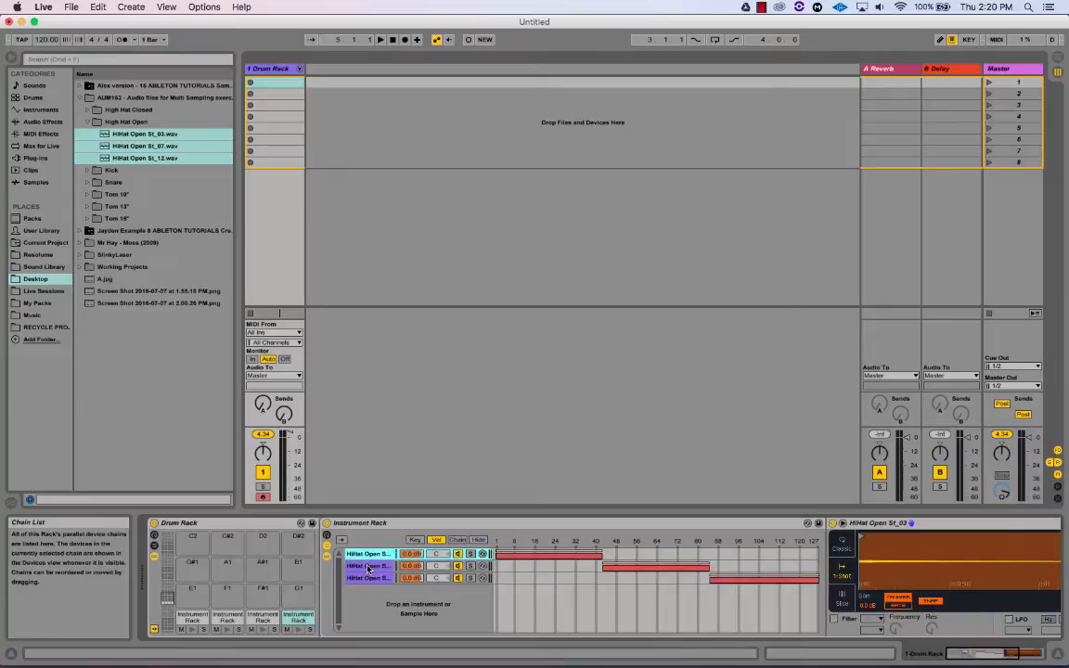
{"action": "left_click", "coordinate": [368, 580]}
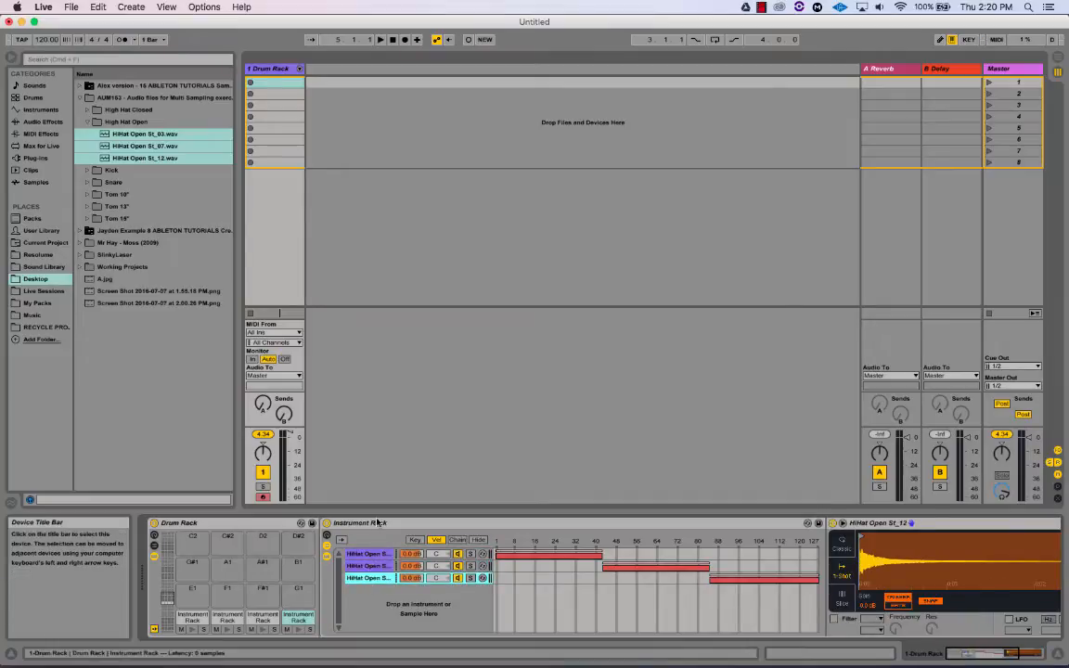
{"action": "left_click", "coordinate": [369, 555]}
{"action": "left_click", "coordinate": [370, 566]}
{"action": "left_click", "coordinate": [372, 581]}
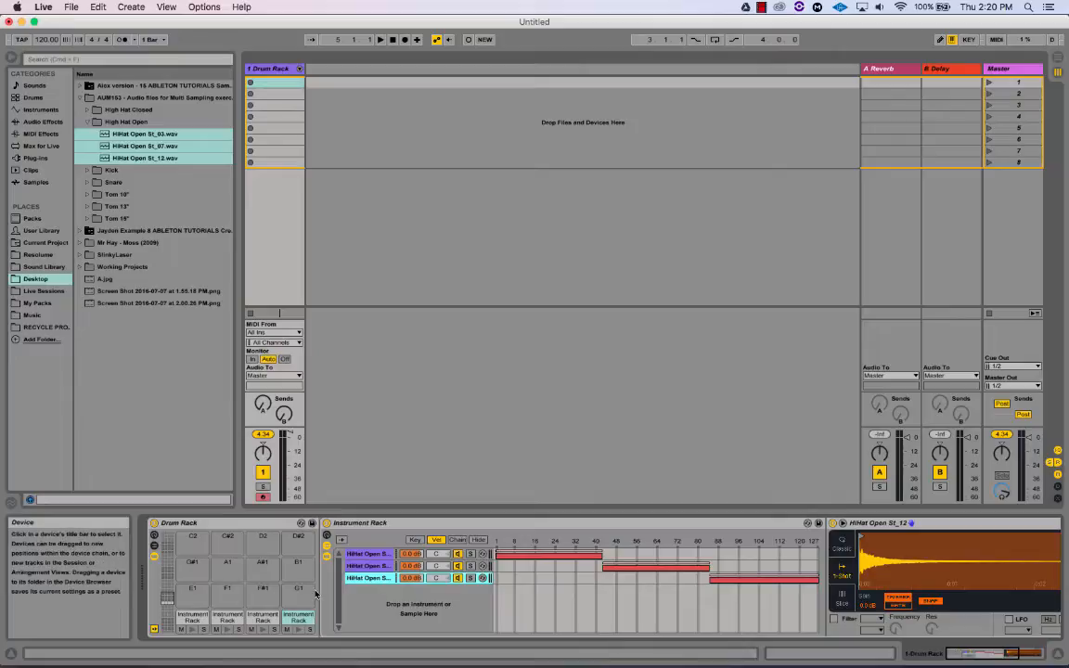
Step: Select the closed hi-hat pad D1 and the open hi-hat pad D#1 to compare how they play
{"action": "left_click", "coordinate": [259, 619]}
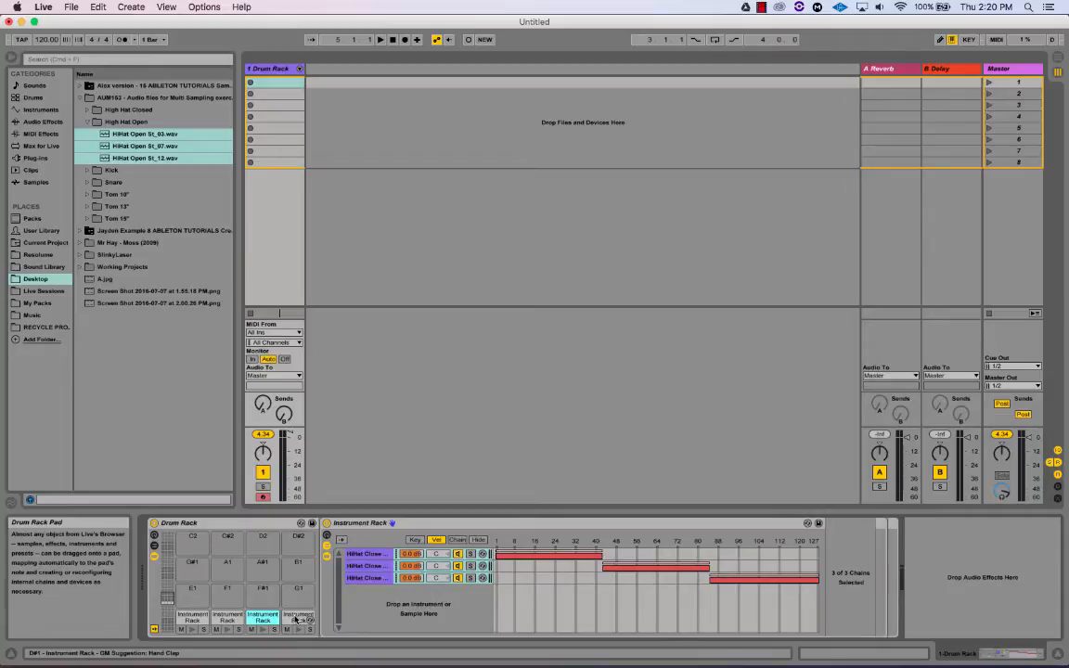
{"action": "key", "text": "XF86AudioRaiseVolume"}
{"action": "left_click", "coordinate": [297, 617]}
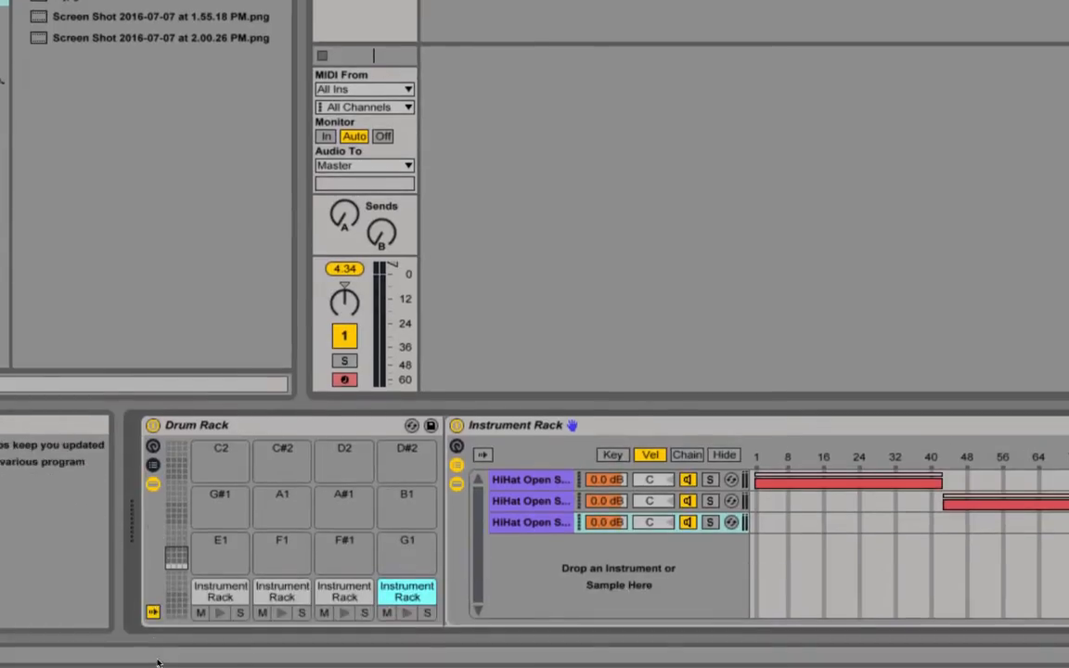
Step: Show the Drum Rack's chain list with its input/output section and identify the chains of the D1 and D#1 hi-hat pads
{"action": "left_click", "coordinate": [153, 465]}
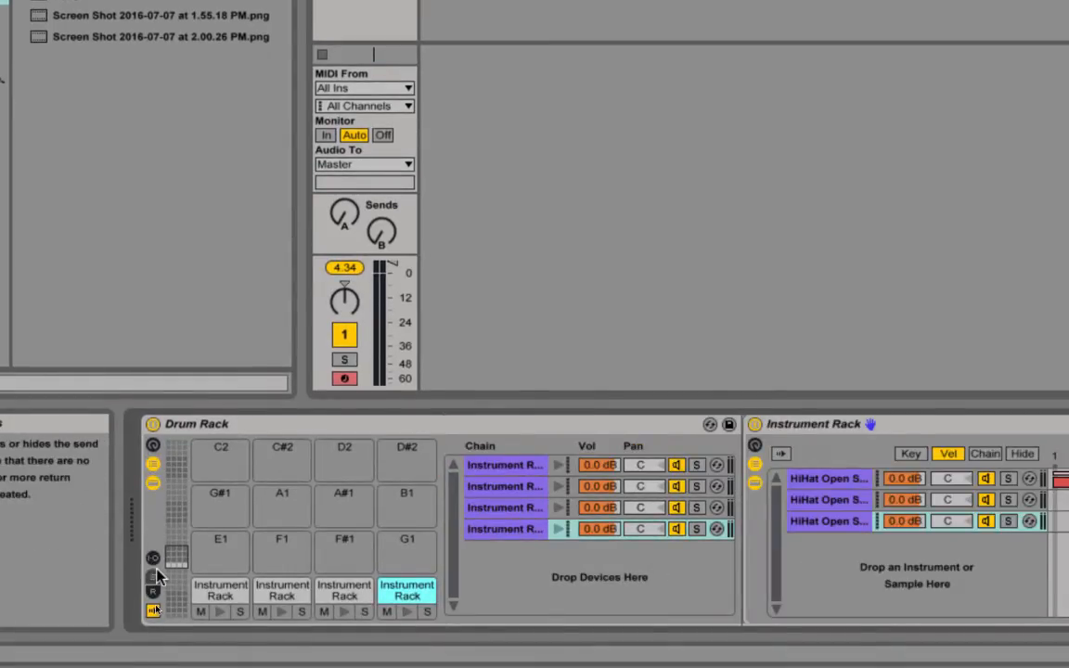
{"action": "left_click", "coordinate": [153, 559]}
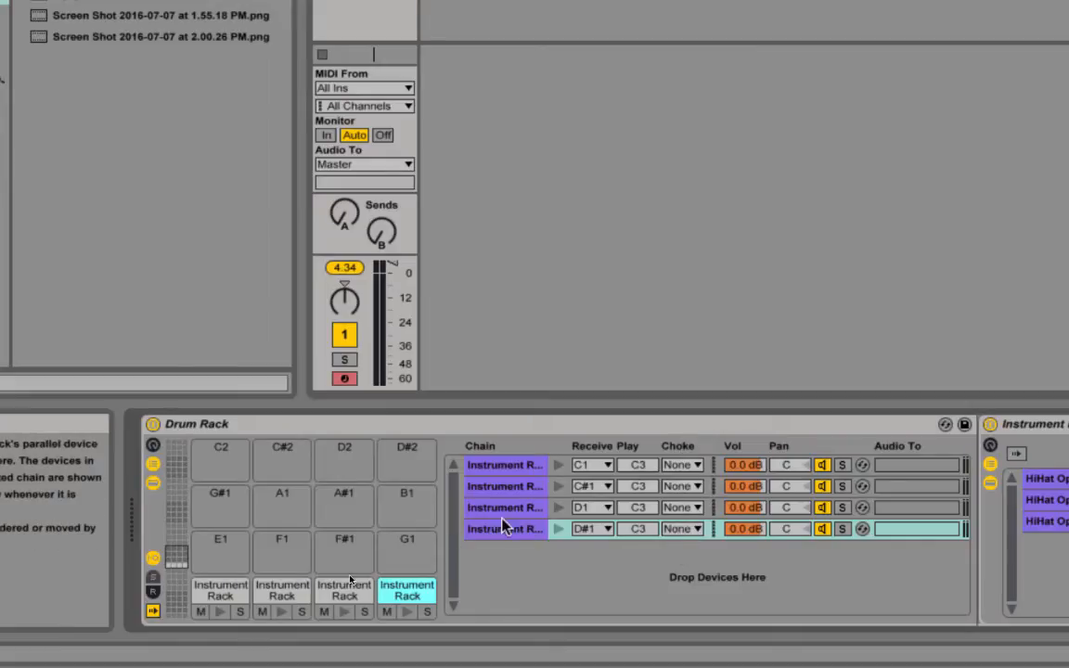
{"action": "left_click", "coordinate": [351, 590]}
{"action": "left_click", "coordinate": [399, 591]}
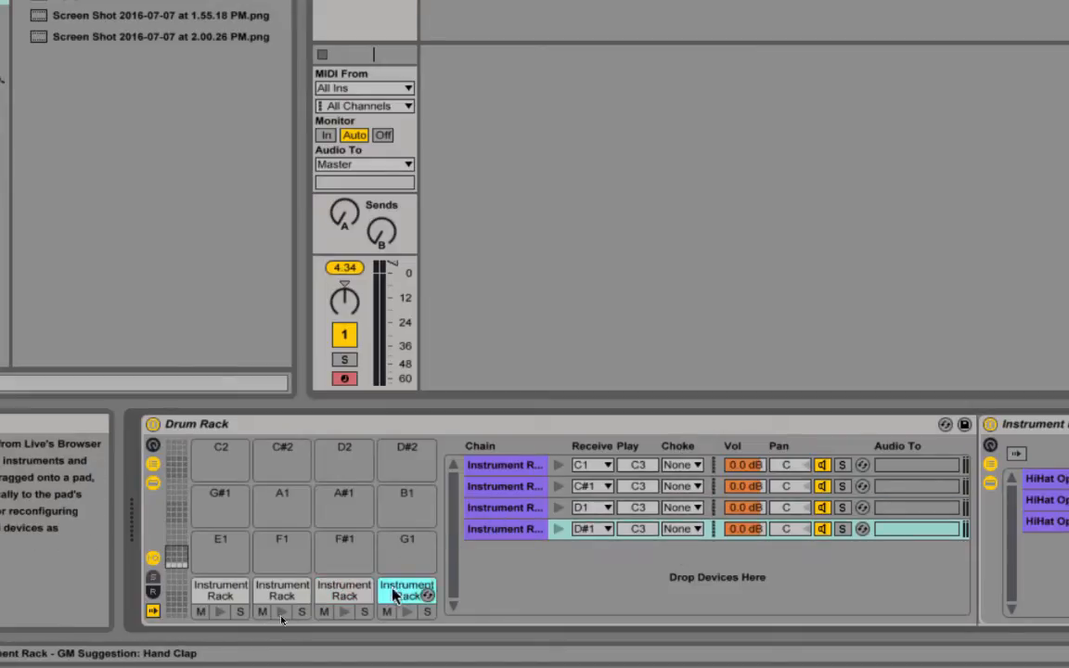
{"action": "left_click", "coordinate": [345, 592]}
{"action": "left_click", "coordinate": [406, 591]}
{"action": "left_click", "coordinate": [505, 508]}
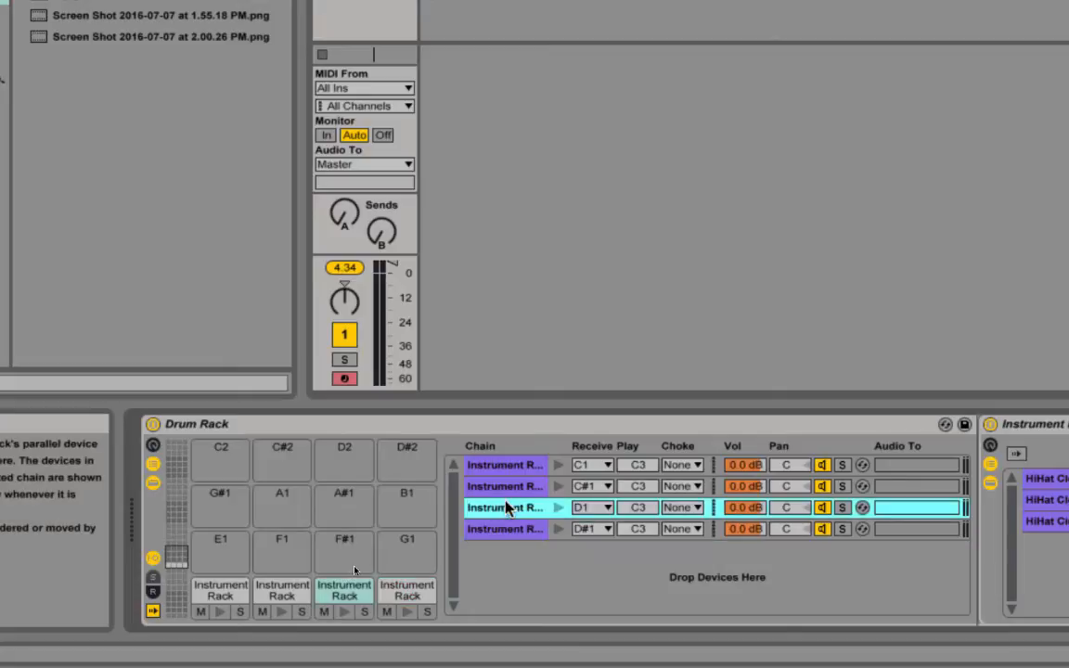
{"action": "left_click", "coordinate": [498, 530]}
{"action": "left_click", "coordinate": [470, 509]}
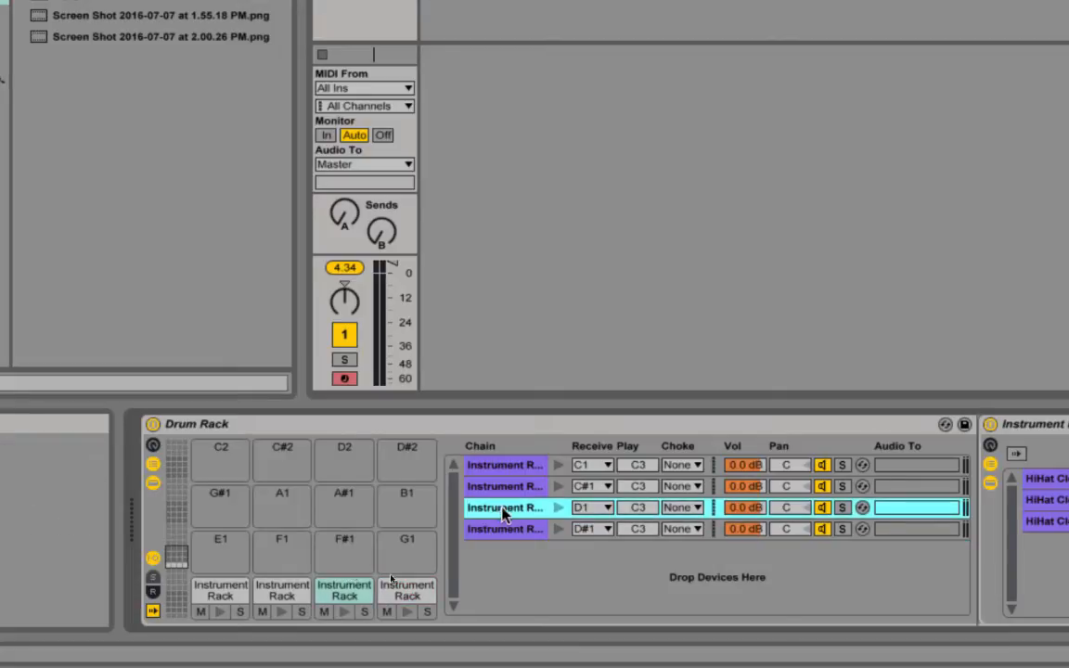
Step: Assign the D1 closed hi-hat and D#1 open hi-hat chains to choke group 1
{"action": "left_click", "coordinate": [691, 509]}
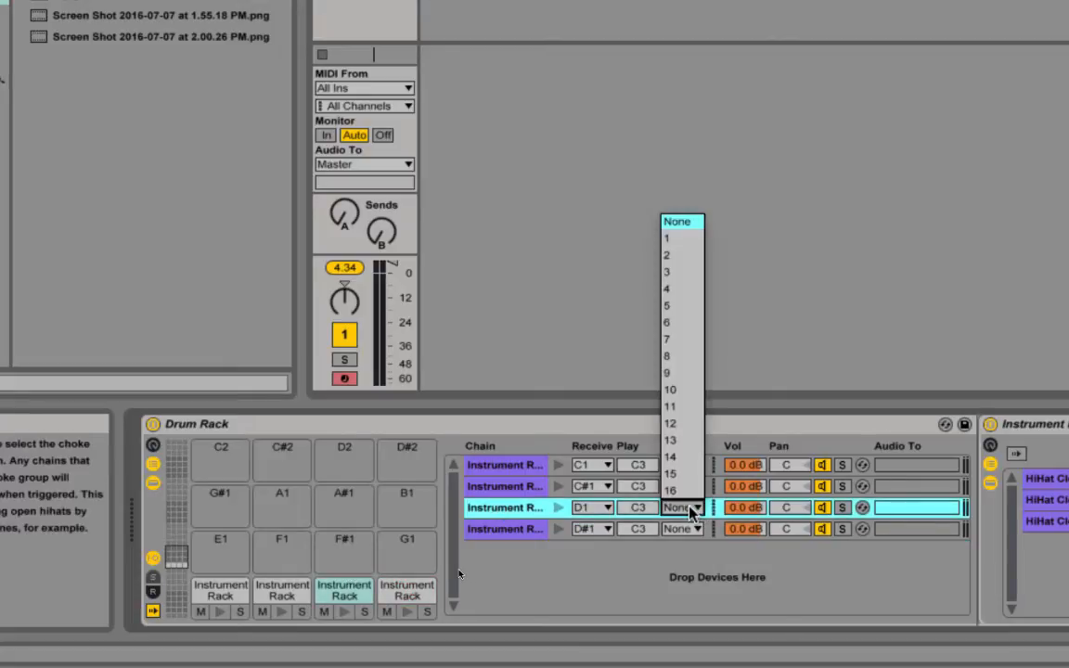
{"action": "left_click", "coordinate": [687, 238]}
{"action": "left_click", "coordinate": [683, 529]}
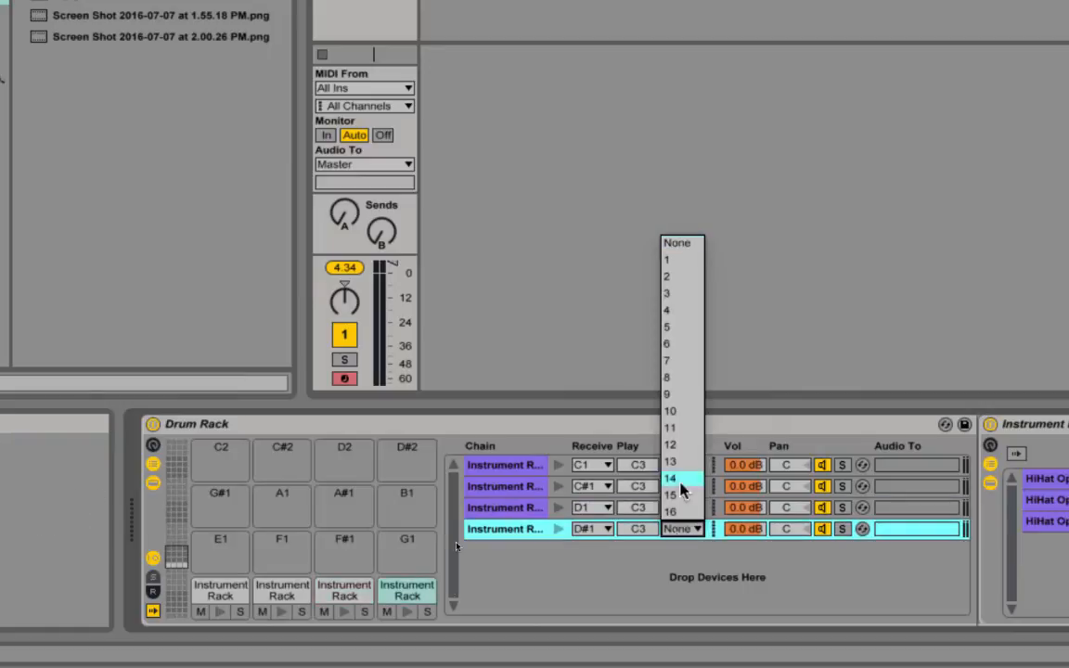
{"action": "left_click", "coordinate": [686, 265]}
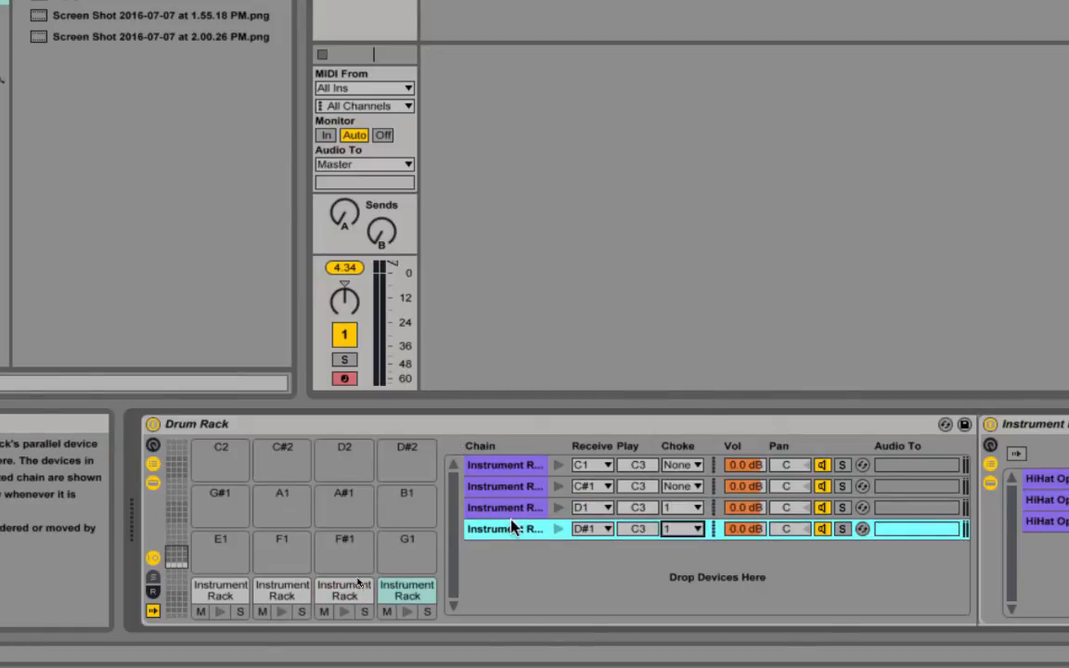
Step: Audition the D#1 open and D1 closed hi-hat pads to test the choke between them
{"action": "left_click", "coordinate": [409, 592]}
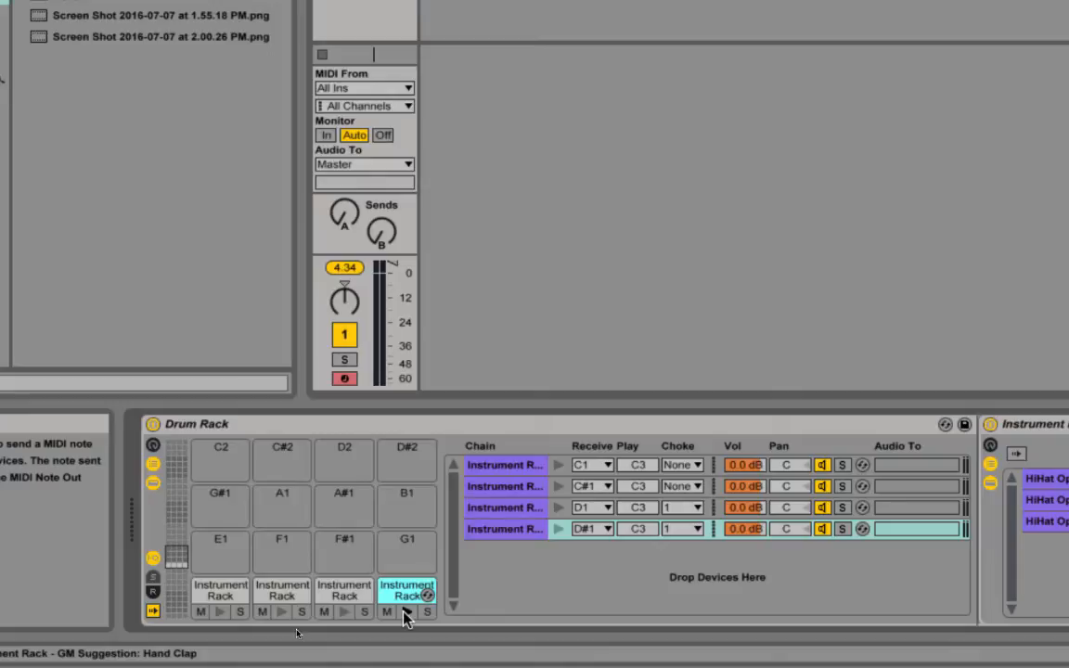
{"action": "left_click", "coordinate": [345, 612]}
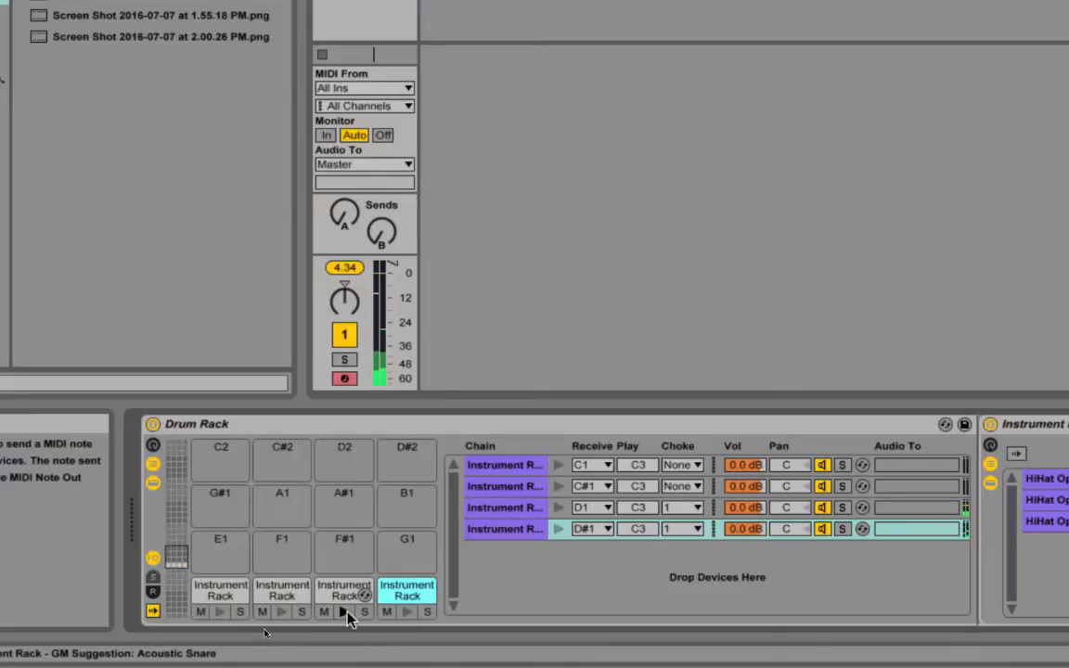
{"action": "left_click", "coordinate": [346, 612]}
{"action": "left_click", "coordinate": [345, 611]}
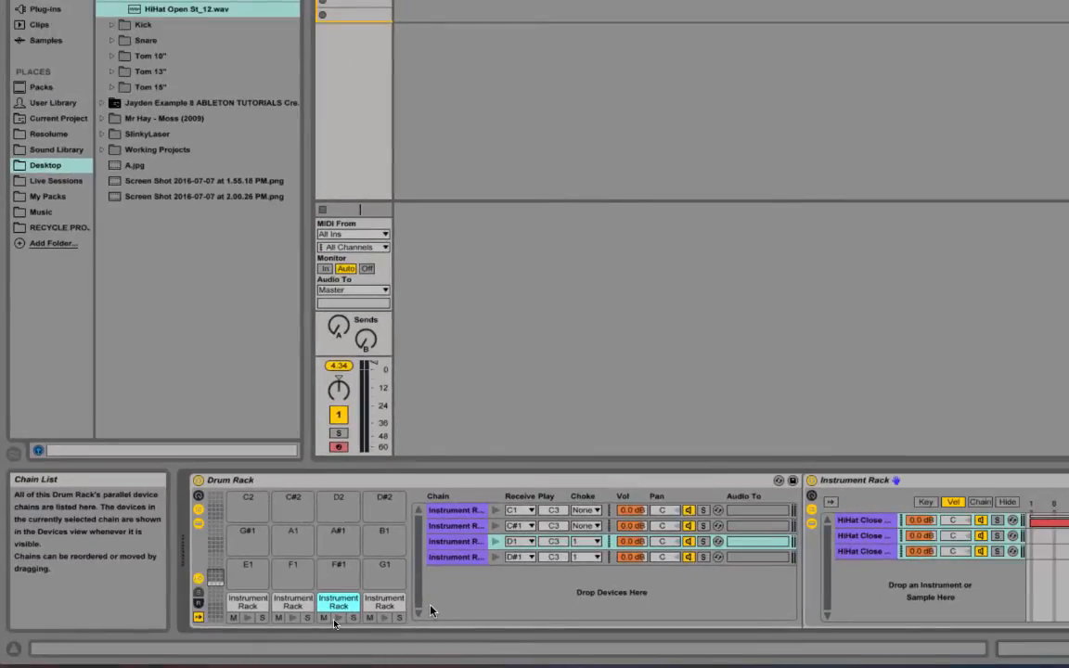
{"action": "left_click", "coordinate": [336, 619]}
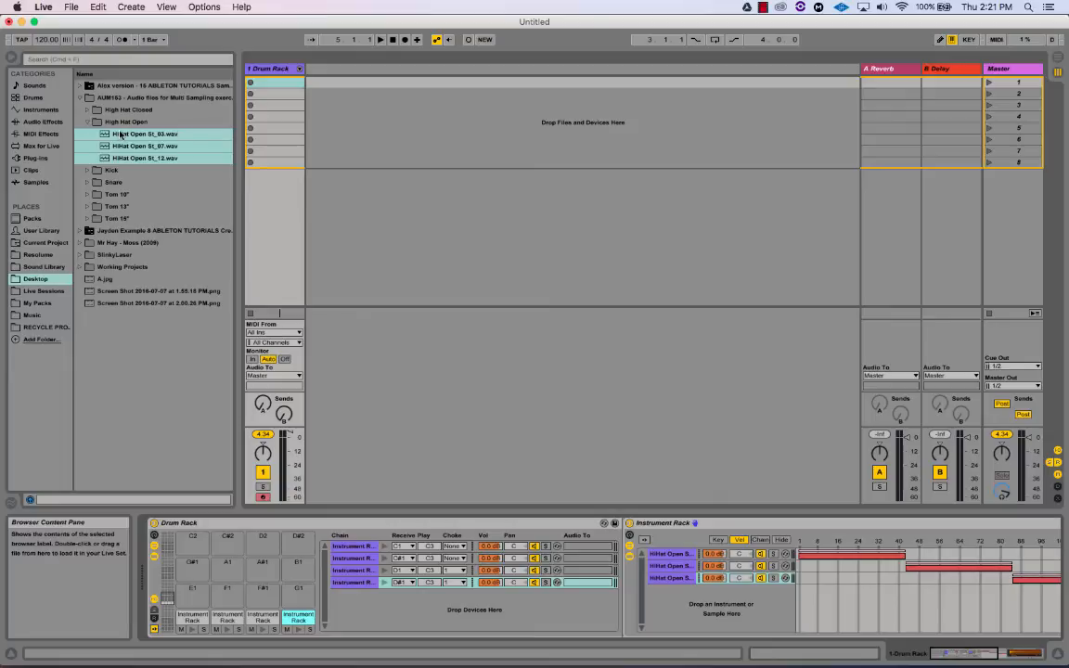
Step: Switch to Arrangement View and place the three HiHat Open samples in sequence from bar 3 on a new audio track
{"action": "key", "text": "Tab"}
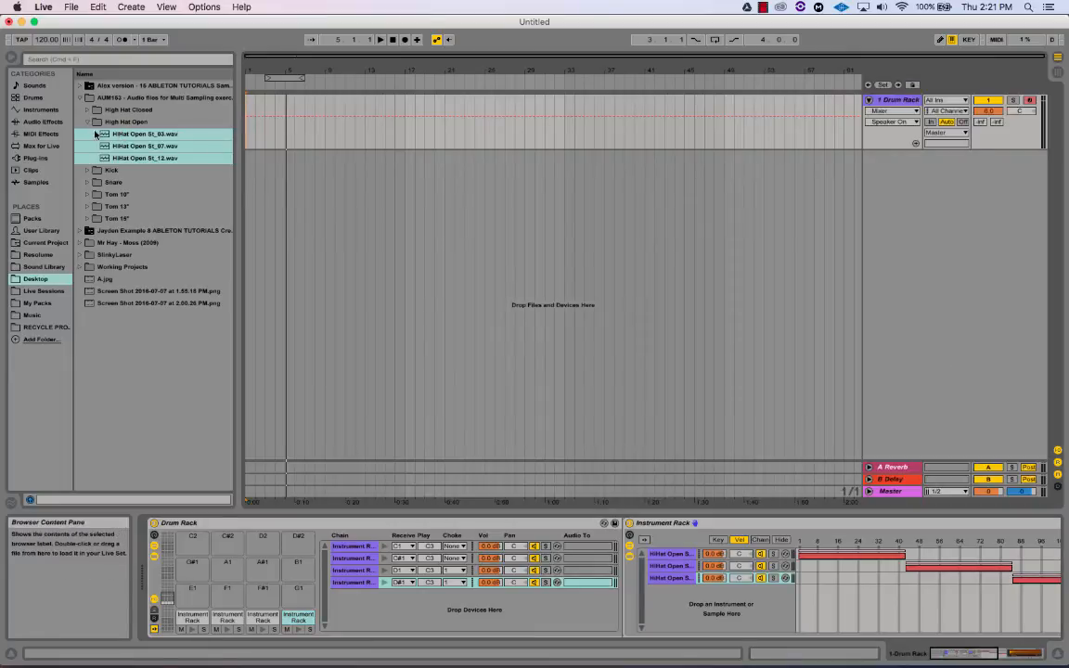
{"action": "left_click", "coordinate": [105, 135]}
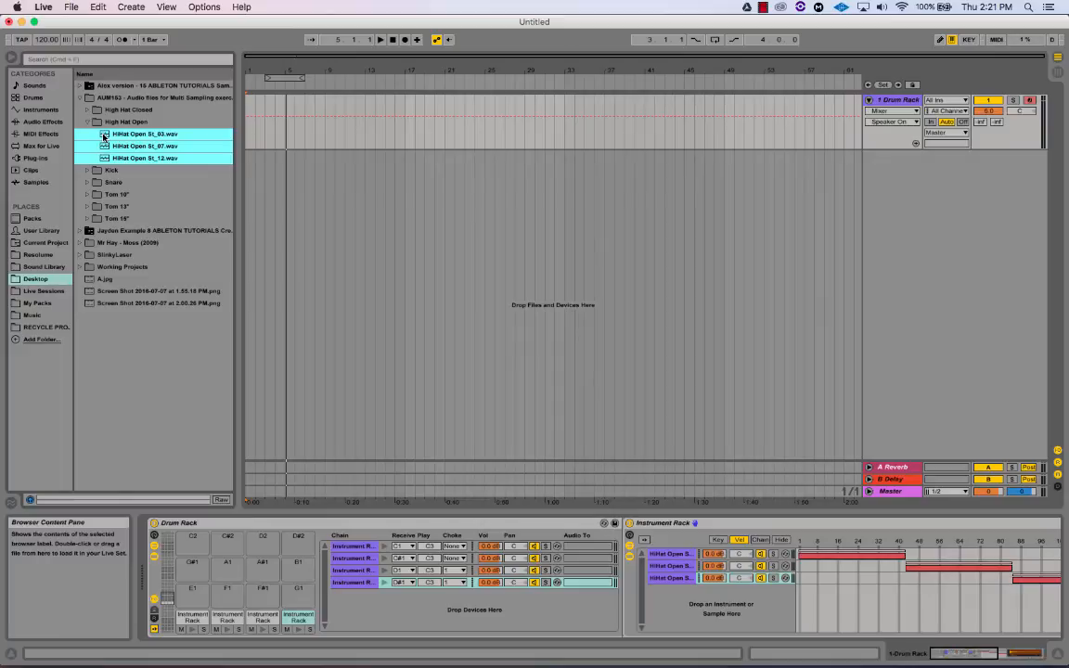
{"action": "left_click_drag", "start_coordinate": [105, 136], "coordinate": [267, 178]}
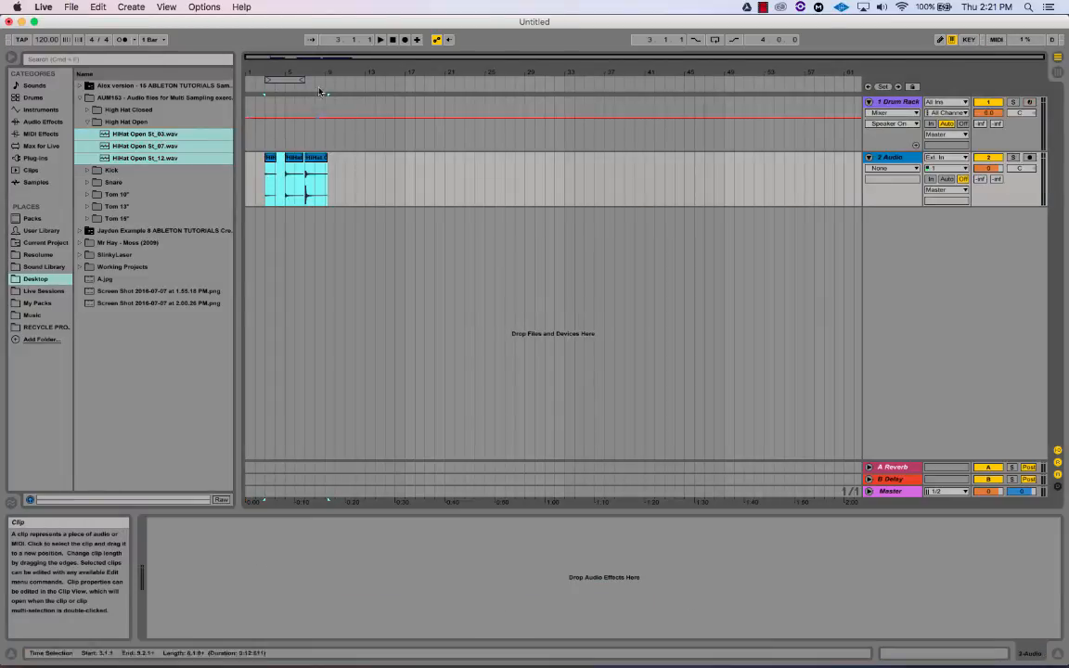
{"action": "left_click_drag", "start_coordinate": [279, 72], "coordinate": [279, 139]}
{"action": "scroll", "coordinate": [313, 201], "scroll_direction": "left", "scroll_amount": 3}
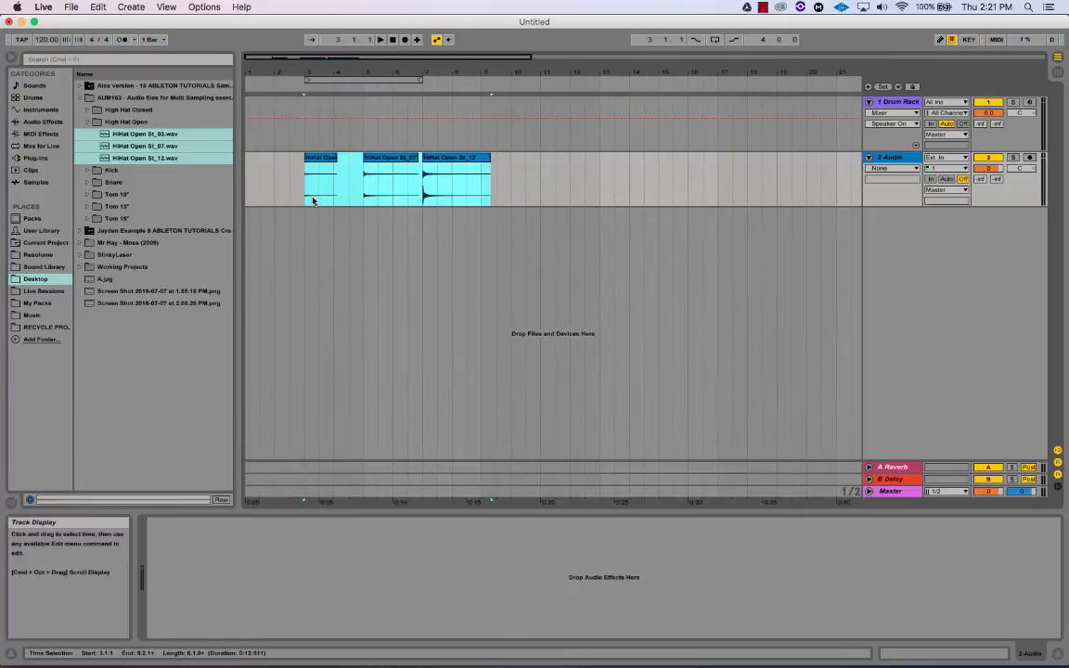
Step: Delete the audio track that holds the three HiHat Open clips in sequence
{"action": "left_click", "coordinate": [508, 225]}
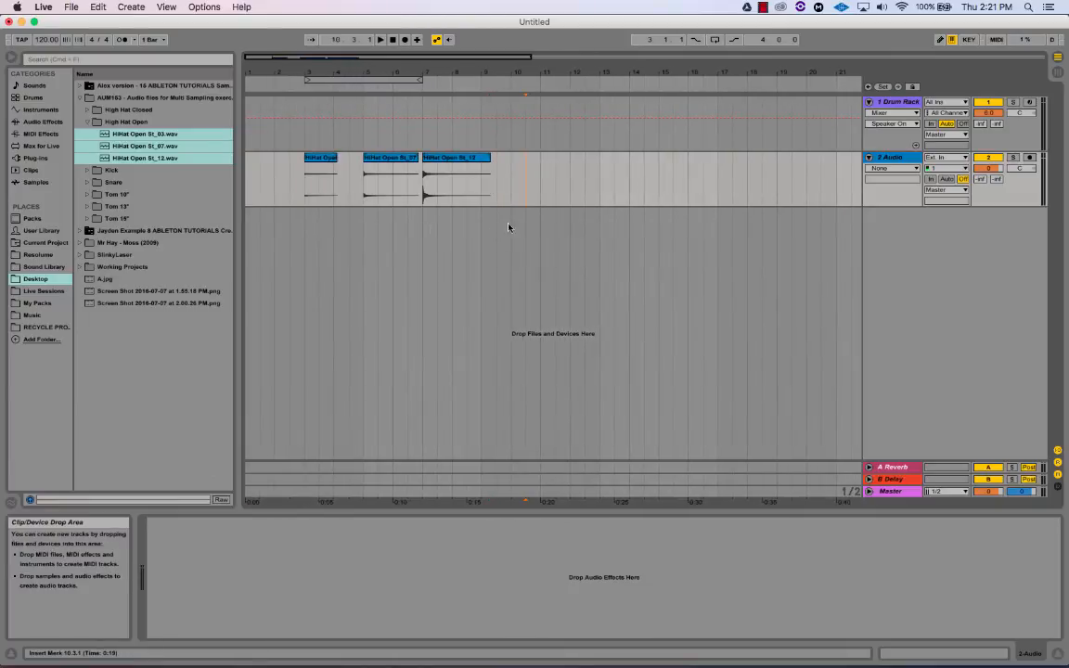
{"action": "left_click", "coordinate": [333, 160]}
{"action": "left_click", "coordinate": [395, 162]}
{"action": "left_click", "coordinate": [426, 179]}
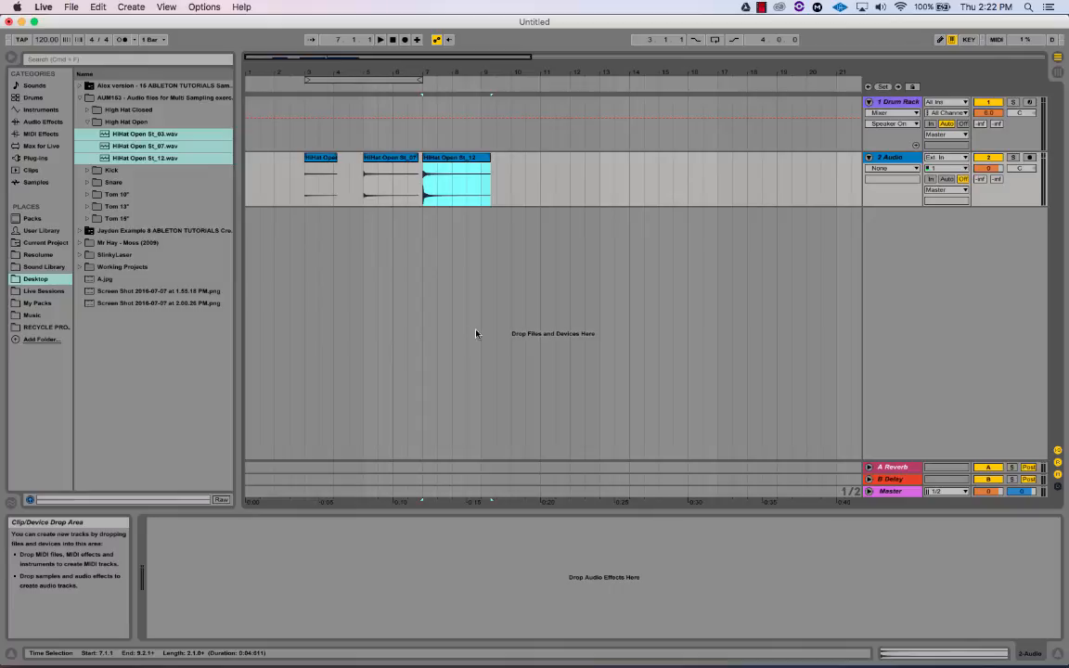
{"action": "left_click", "coordinate": [893, 159]}
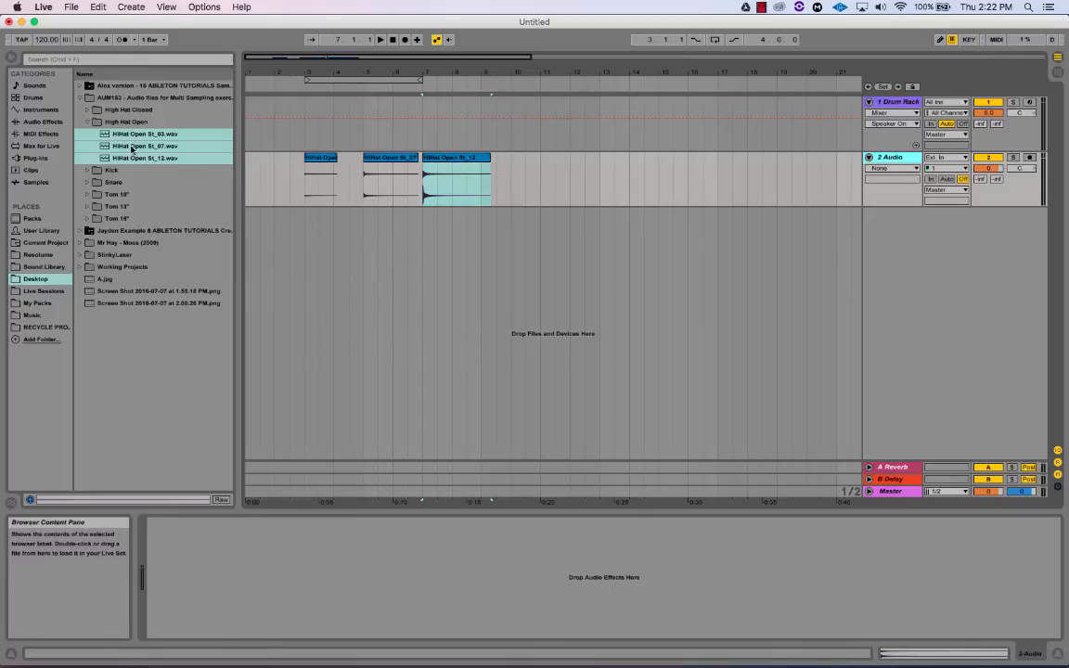
{"action": "key", "text": "Delete"}
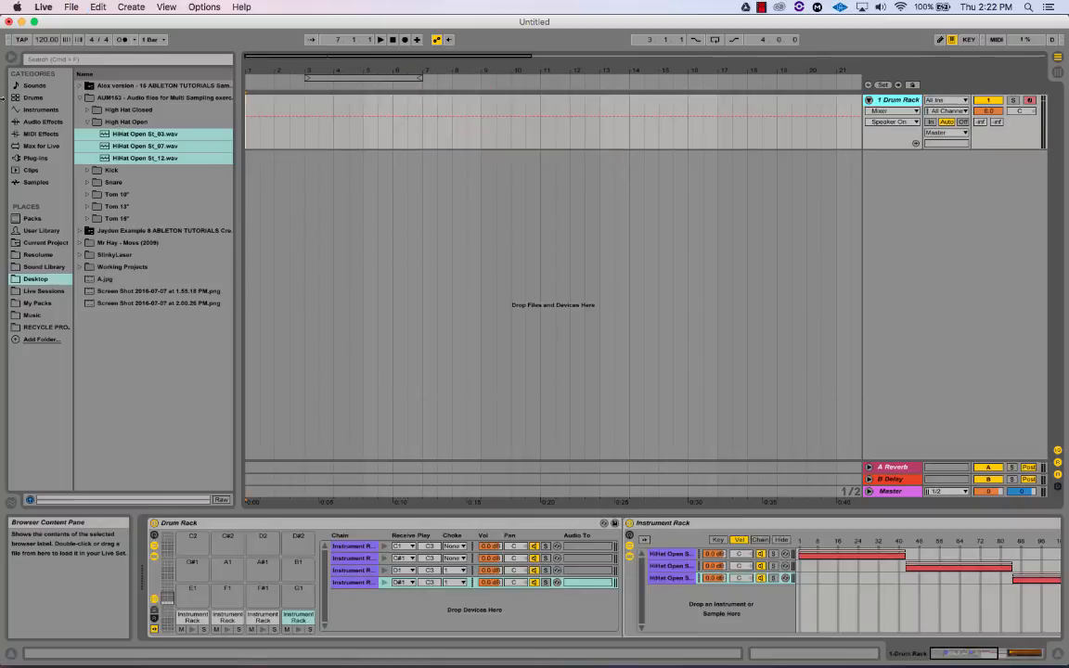
Step: Place the three HiHat Open samples stacked at bar 2, each on its own new audio track
{"action": "left_click_drag", "start_coordinate": [107, 139], "coordinate": [274, 216]}
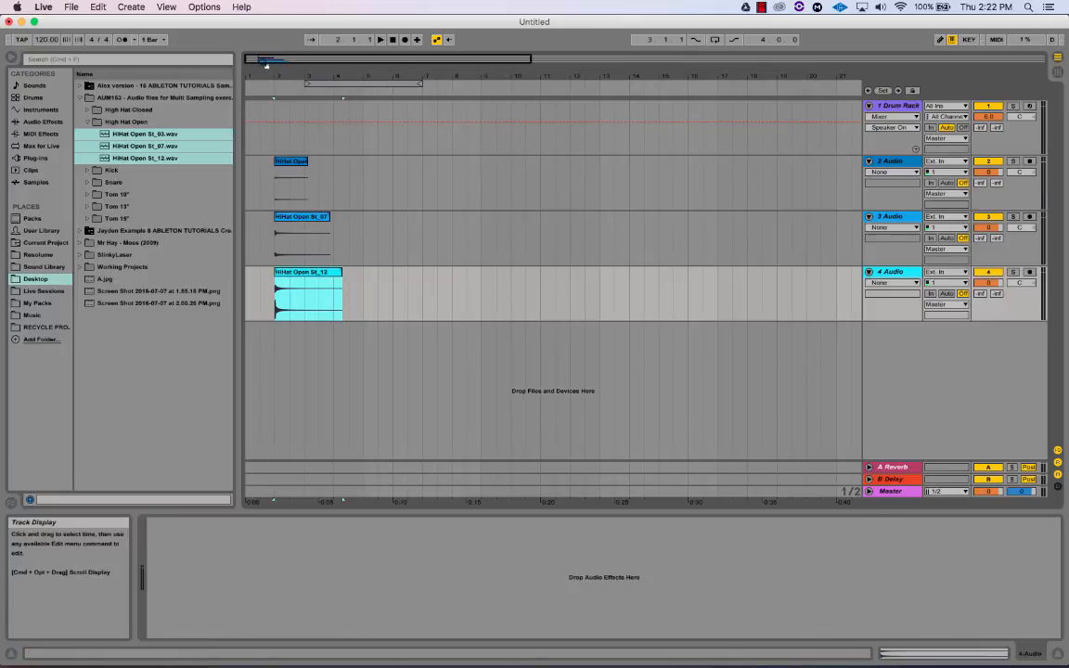
{"action": "mouse_move", "coordinate": [281, 76]}
{"action": "left_mouse_down"}
{"action": "mouse_move", "coordinate": [281, 89]}
{"action": "mouse_move", "coordinate": [283, 76]}
{"action": "left_mouse_up"}
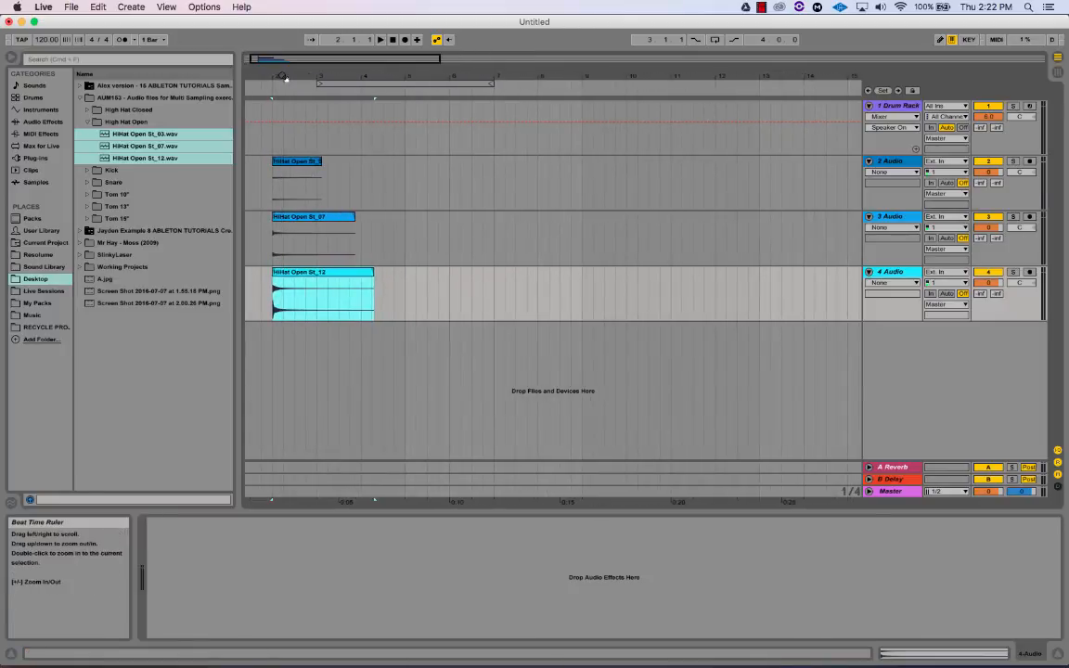
Step: Switch to Session View and select the Drum Rack track to show its devices
{"action": "key", "text": "Tab"}
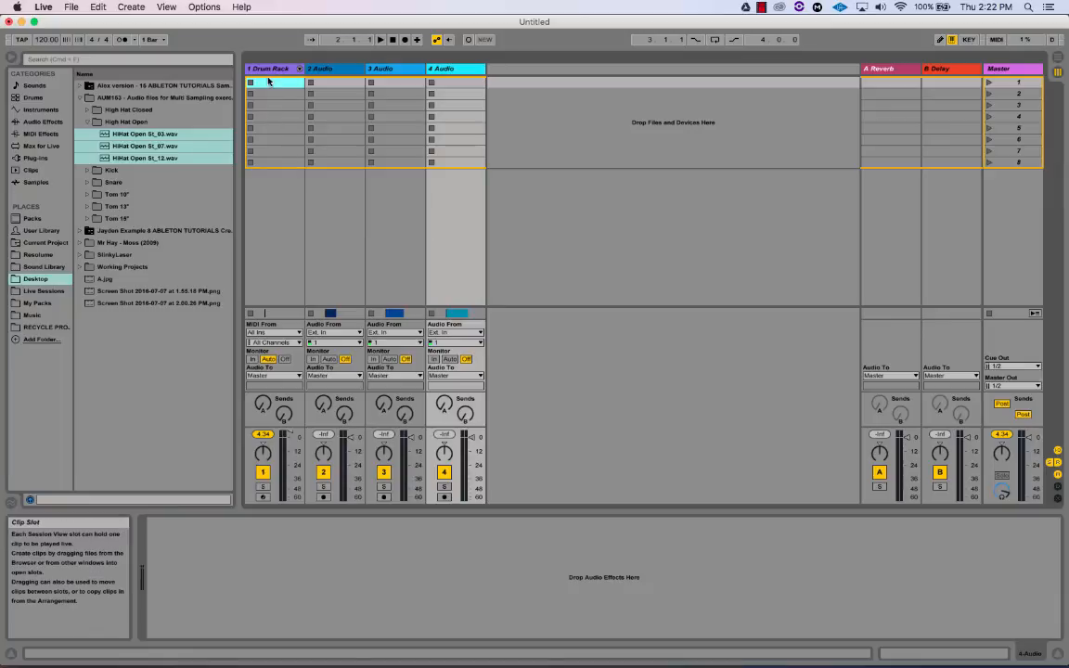
{"action": "left_click", "coordinate": [269, 70]}
{"action": "left_click_drag", "start_coordinate": [107, 134], "coordinate": [232, 578]}
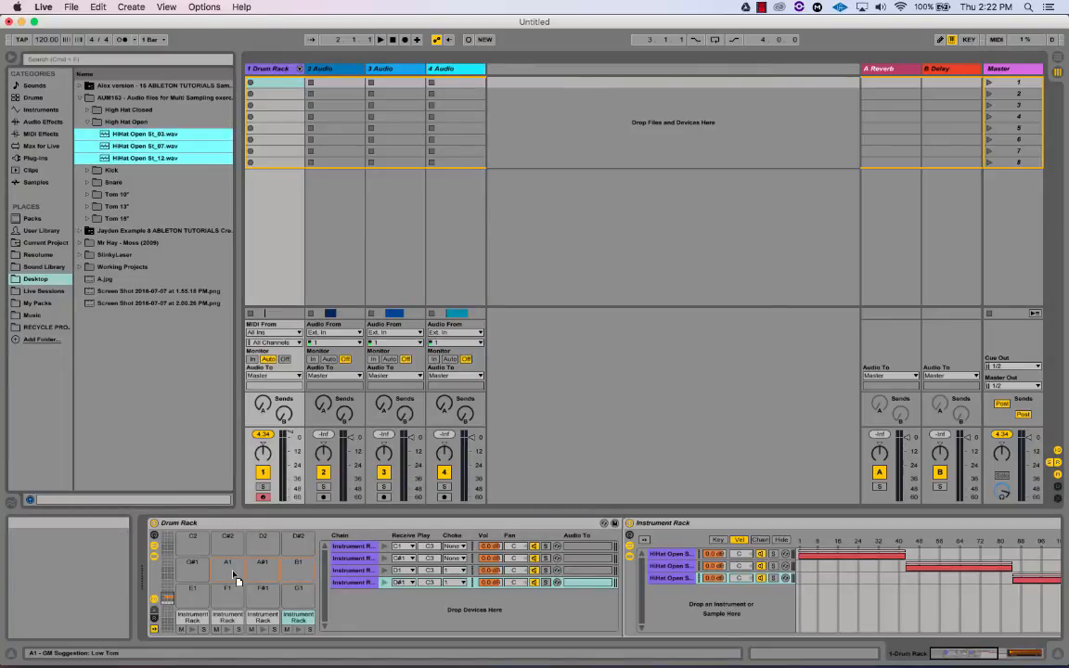
{"action": "key", "text": "super"}
{"action": "left_click_drag", "start_coordinate": [231, 576], "coordinate": [108, 160]}
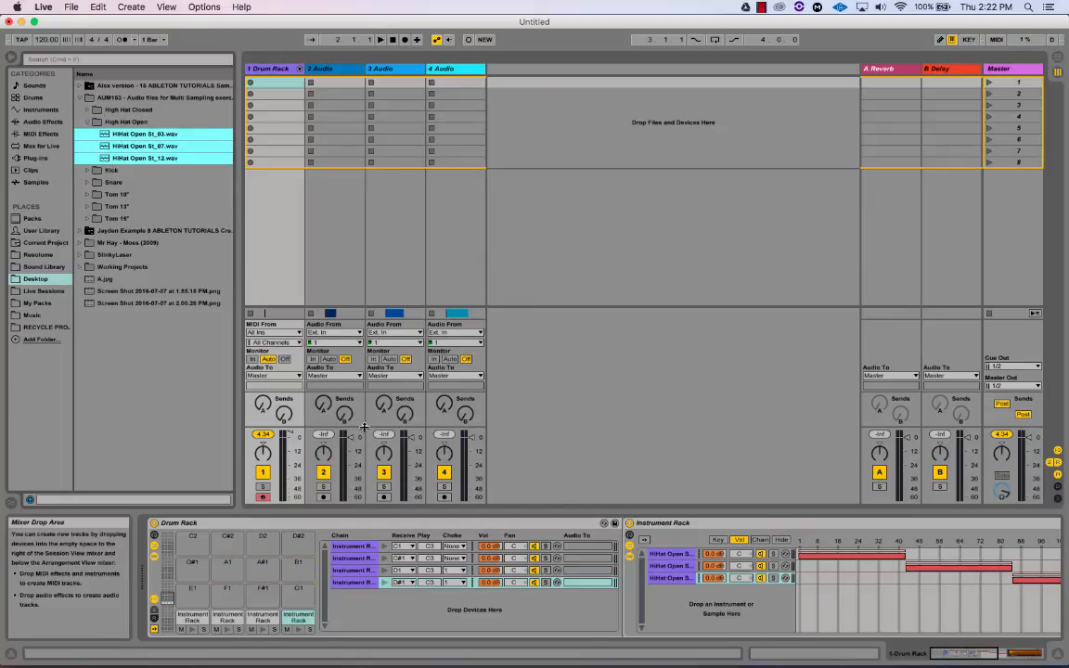